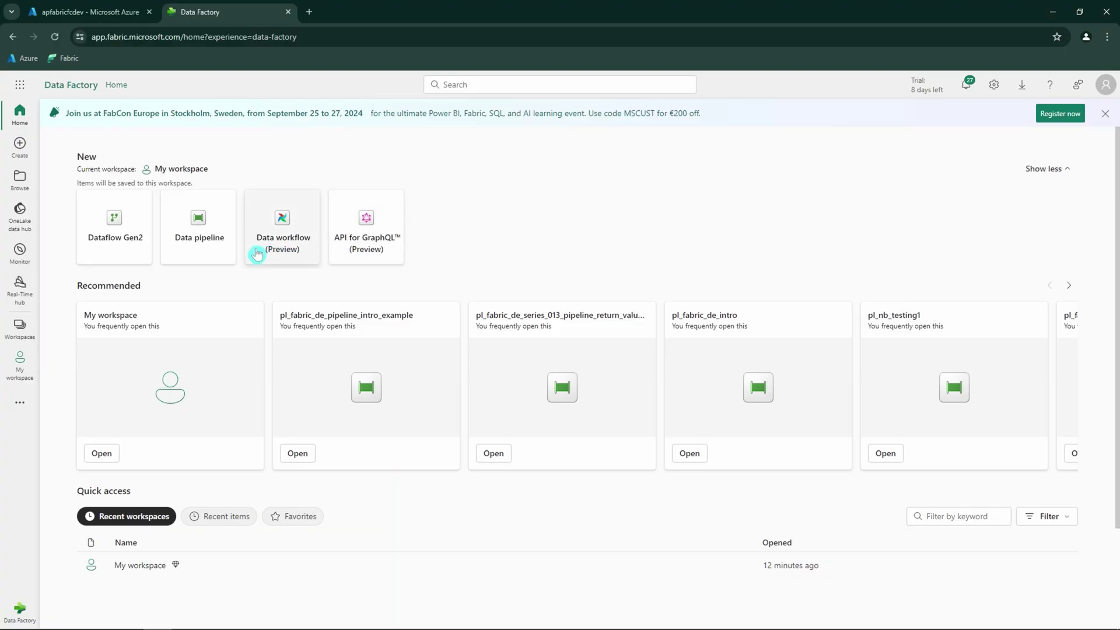
Create data pipeline pl_fabric_de_series_015_pipeline_switch and place a Switch activity at the canvas centre.
left_click(204, 236)
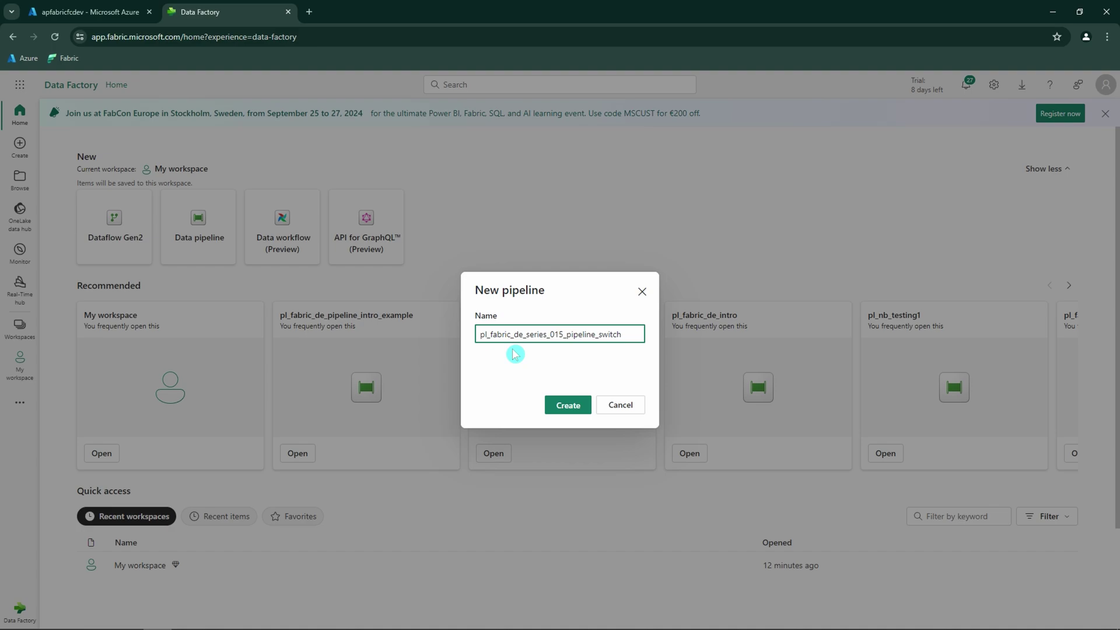
left_click(567, 403)
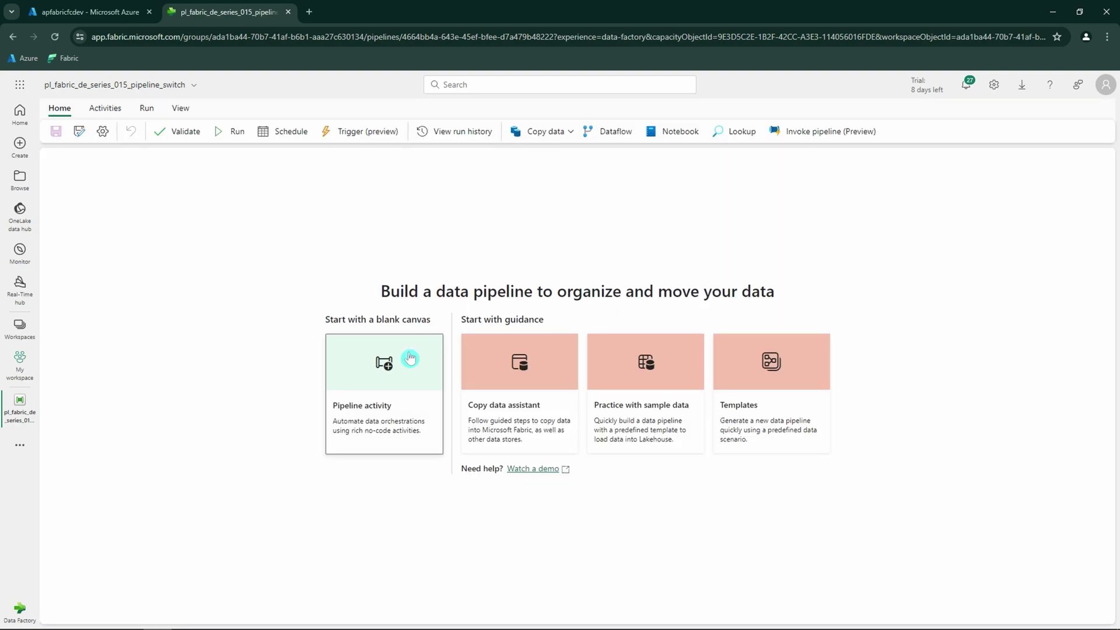
left_click(410, 358)
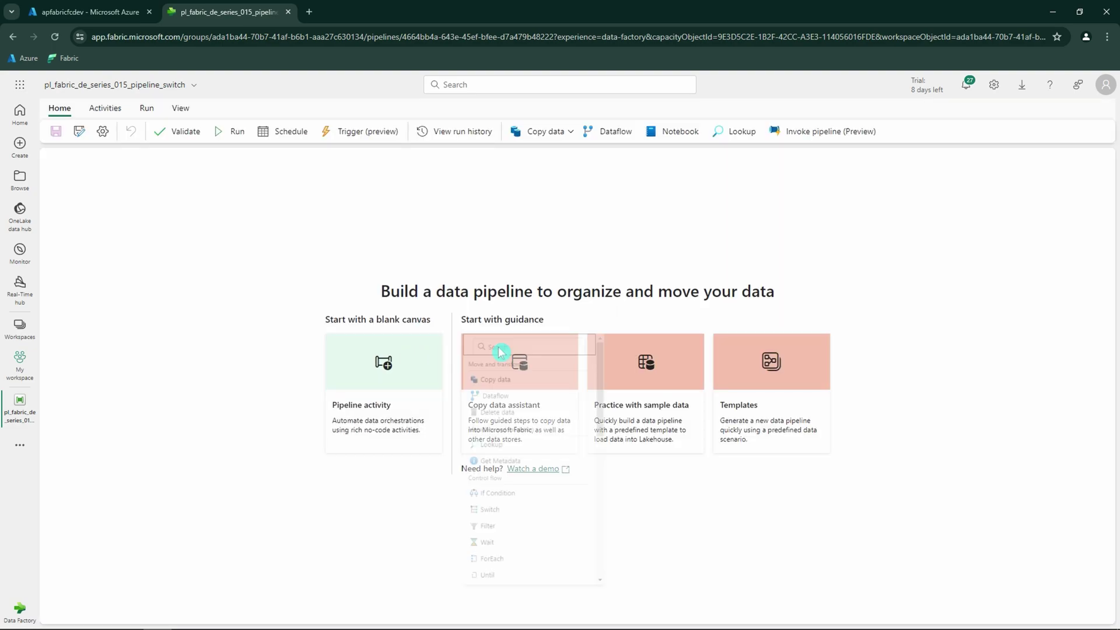
scroll(522, 475, "down", 1)
left_click(522, 477)
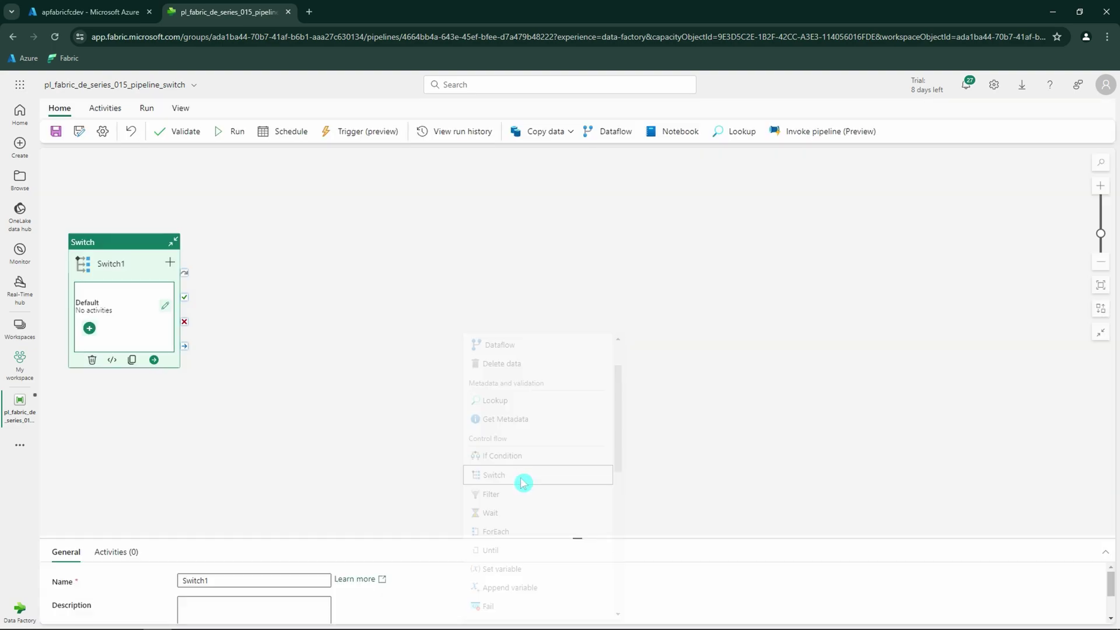
left_click_drag(122, 265, 534, 224)
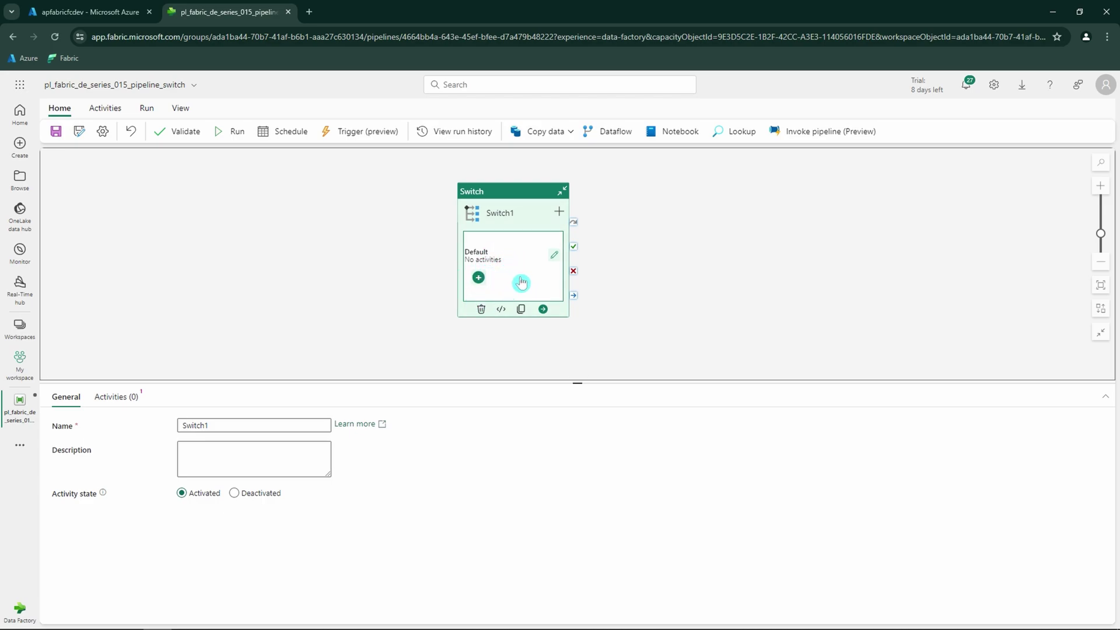
Add a Wait activity to Switch1's Default case and rename it from Wait1 to default.
left_click(479, 279)
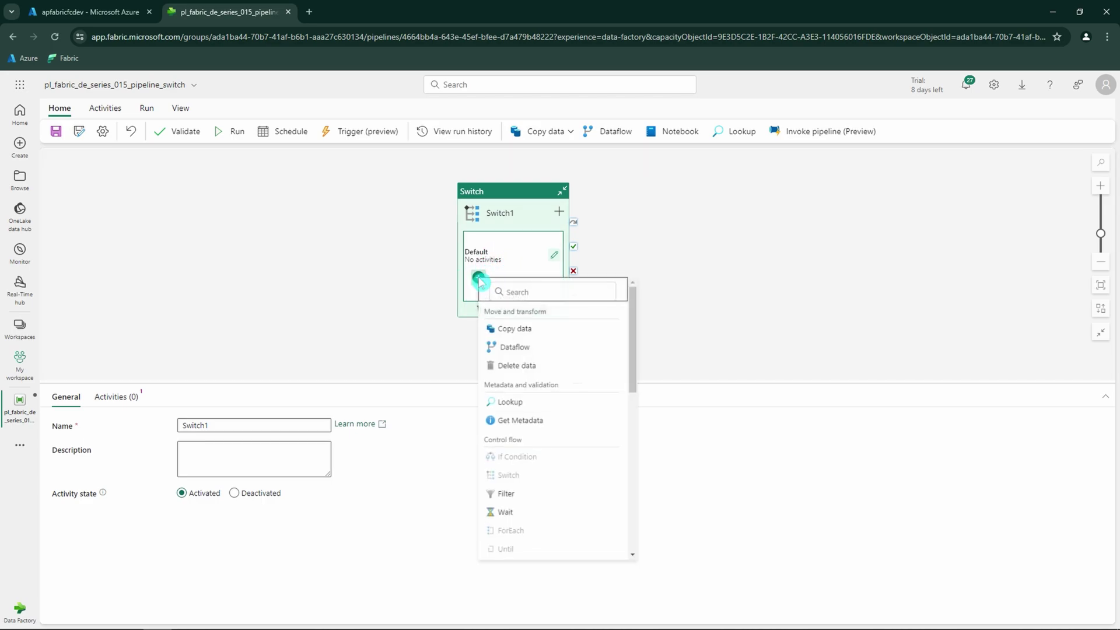
left_click(530, 520)
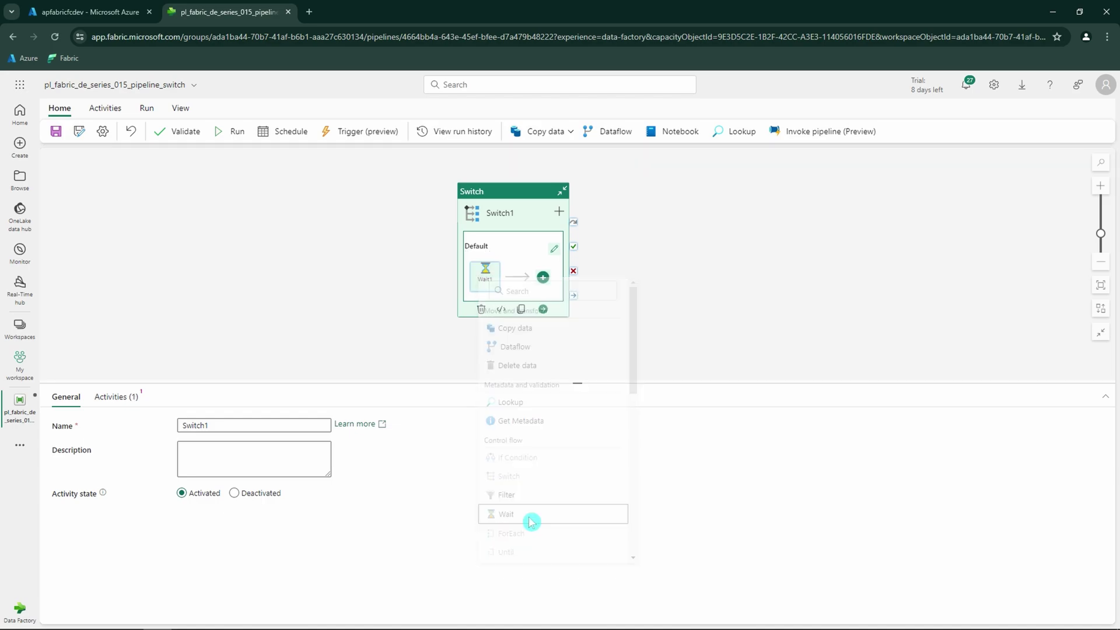
left_click(485, 283)
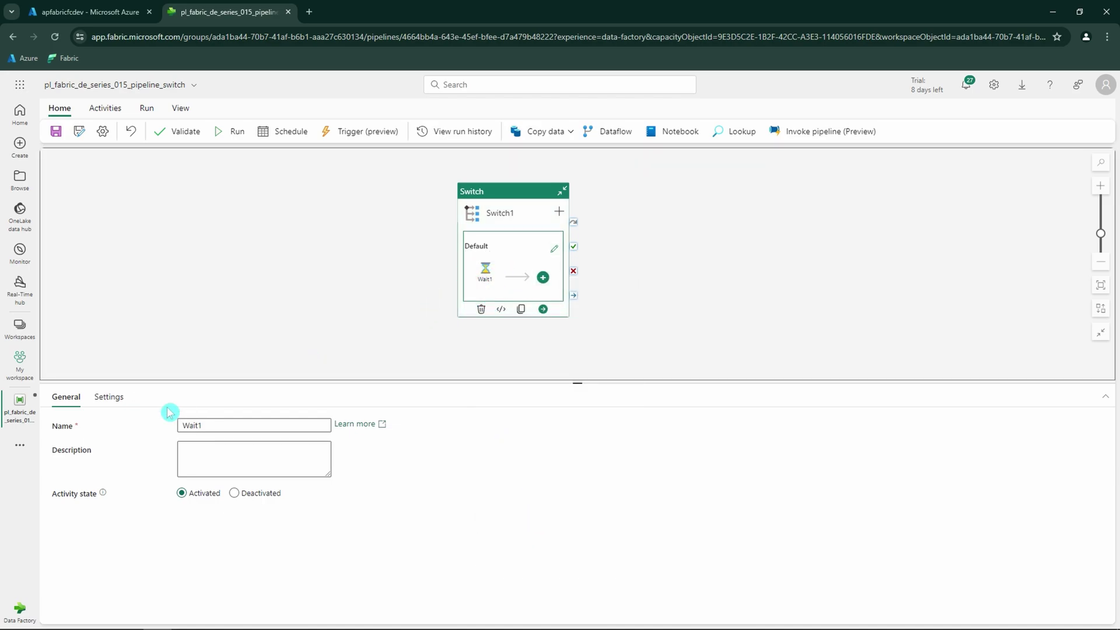
left_click_drag(240, 419, 170, 425)
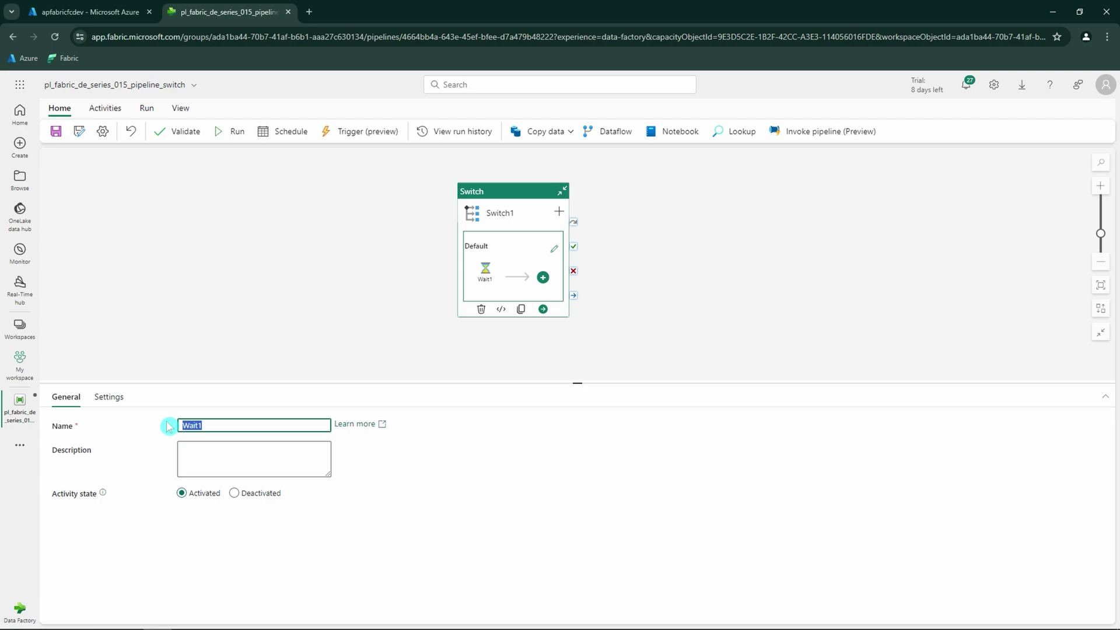
type("default")
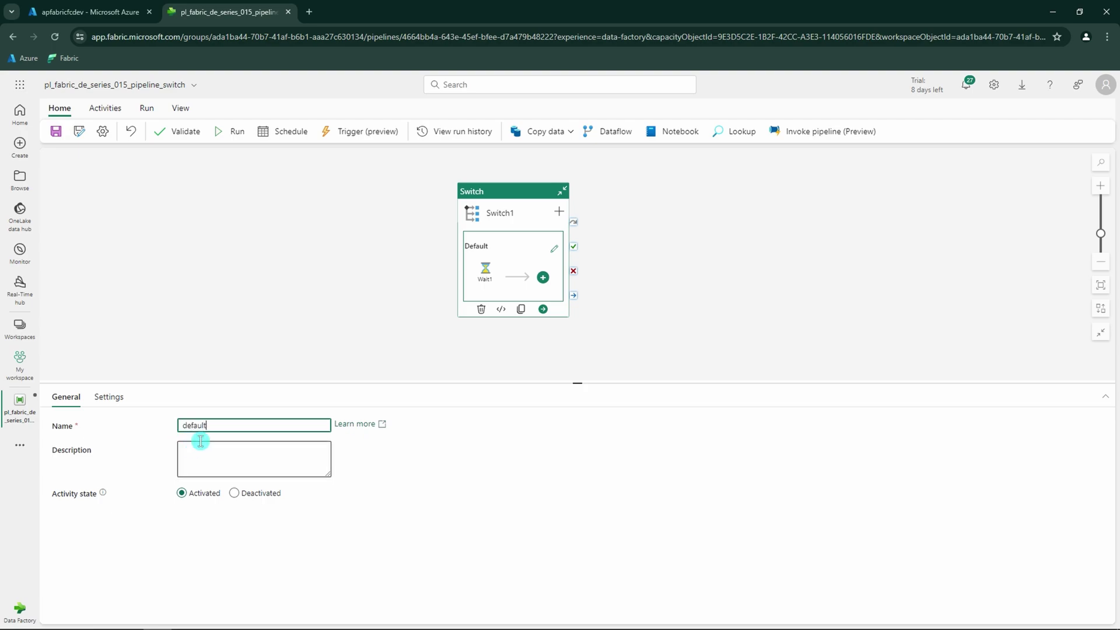
mouse_move(518, 204)
left_mouse_down()
mouse_move(528, 197)
mouse_move(511, 205)
left_mouse_up()
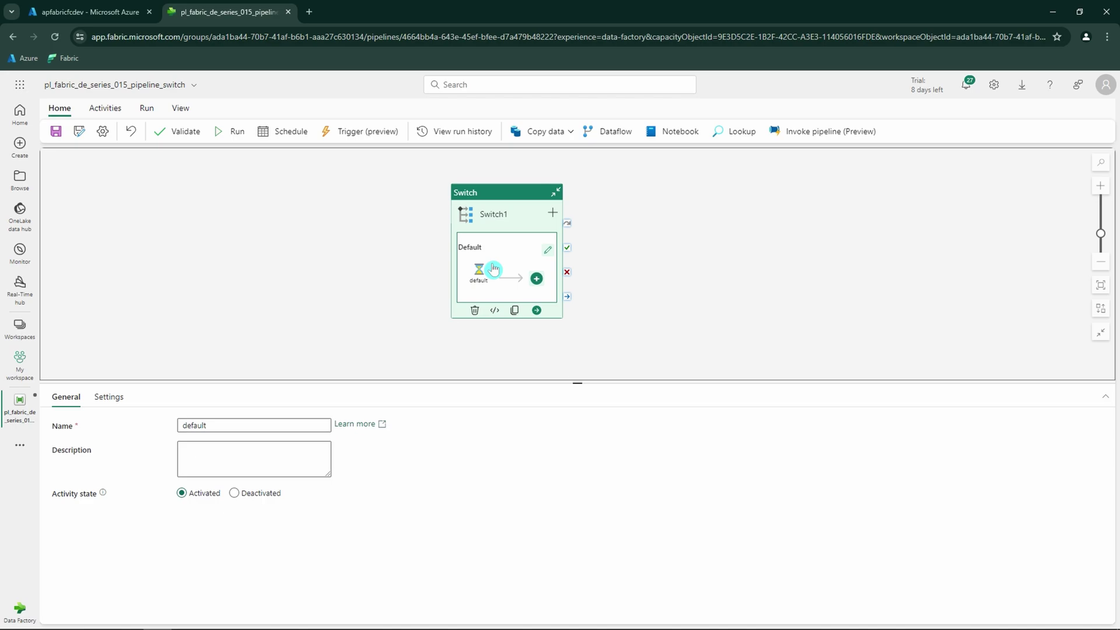
Add two new cases, Case1 and Case2, to Switch1 in its Activities settings.
left_click(498, 194)
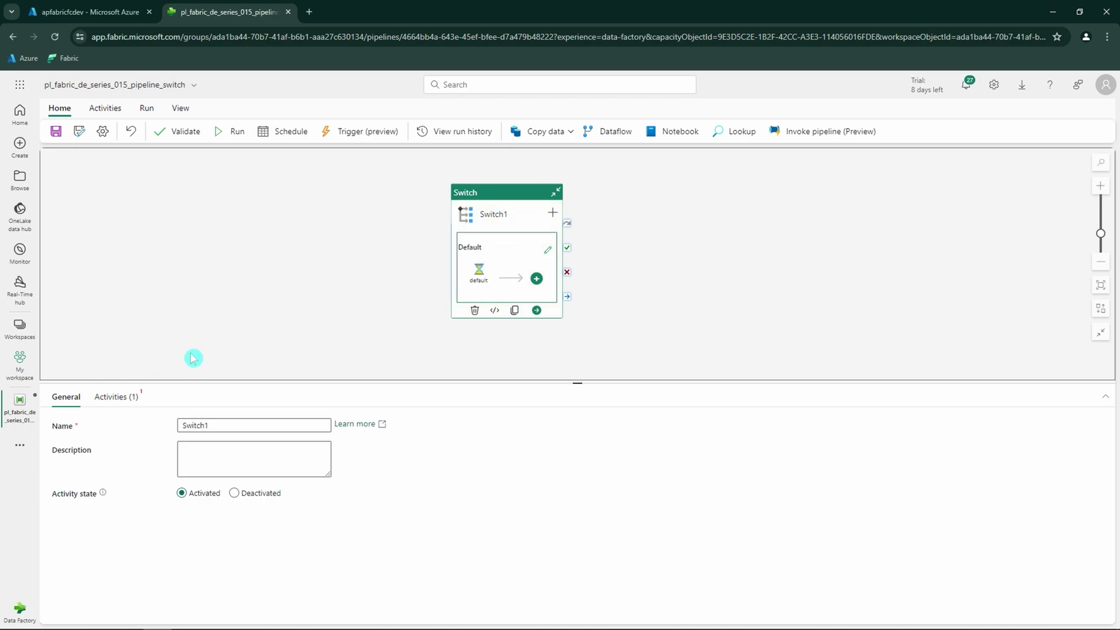
left_click(126, 401)
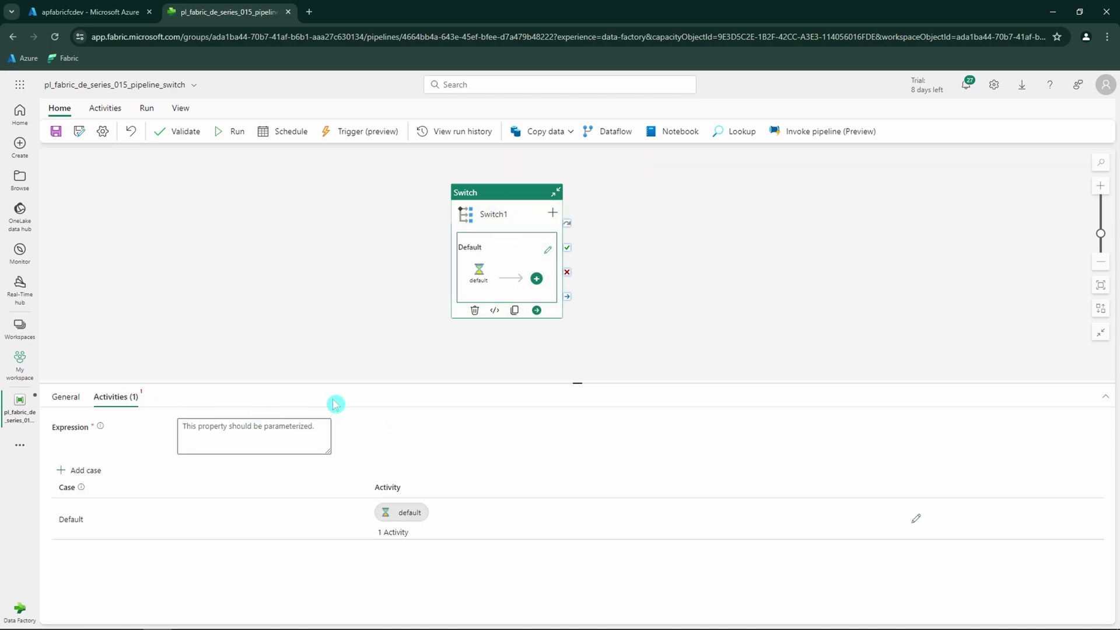
left_click(75, 471)
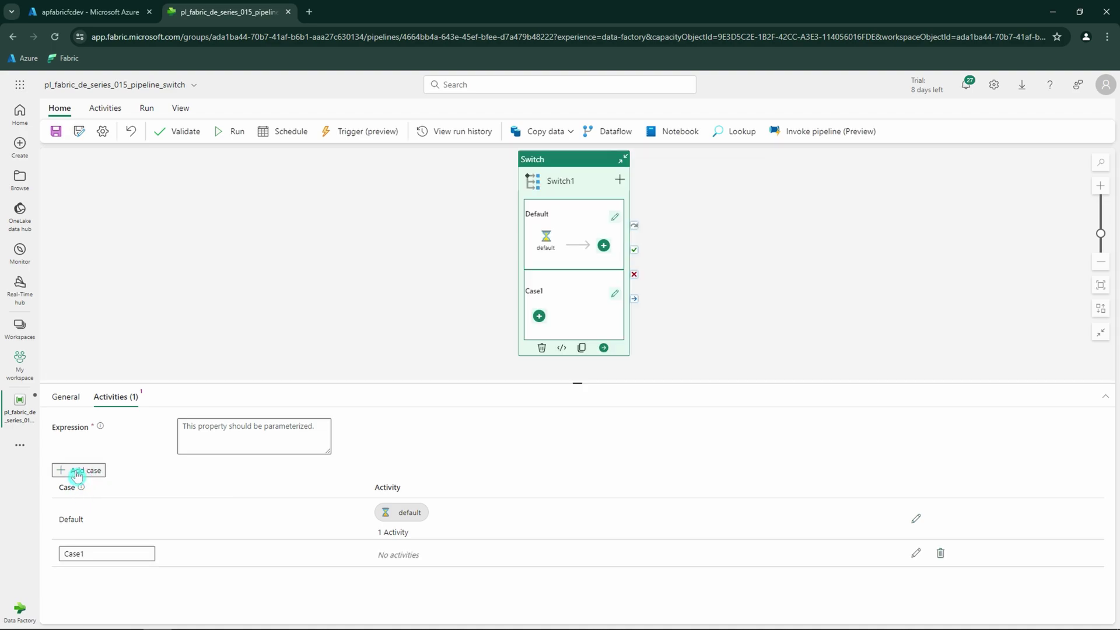
left_click(74, 471)
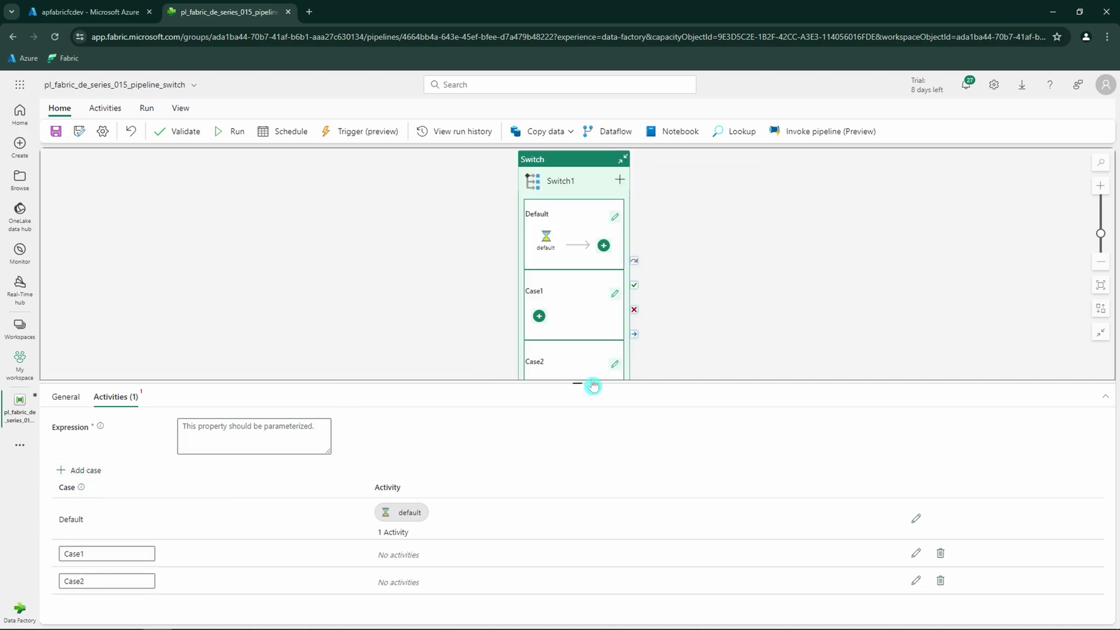
left_click_drag(589, 382, 587, 429)
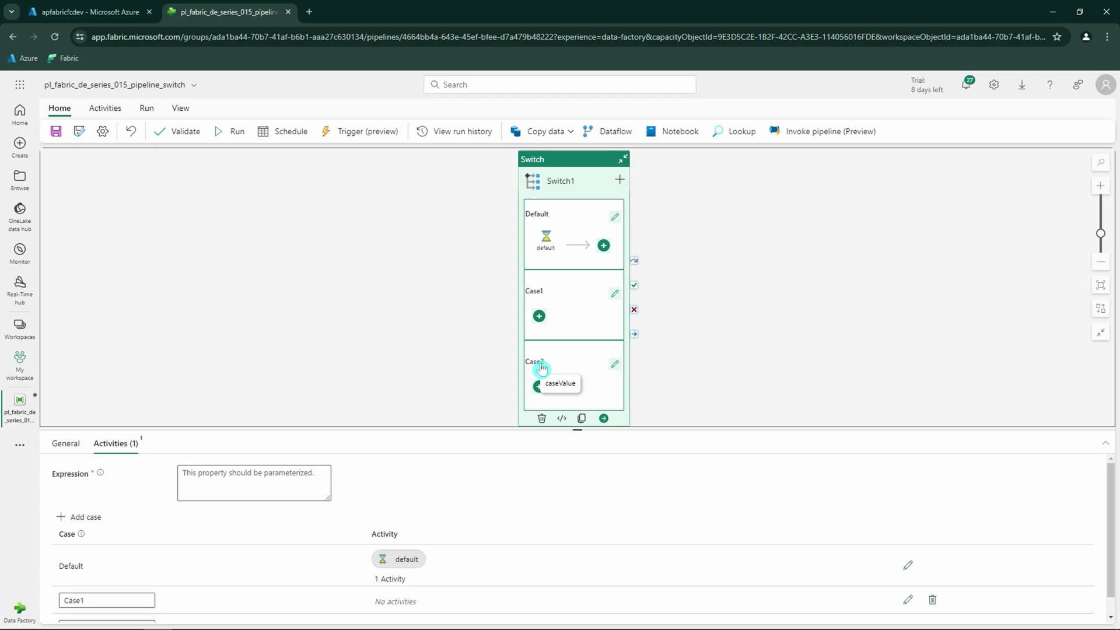
left_click_drag(378, 430, 407, 365)
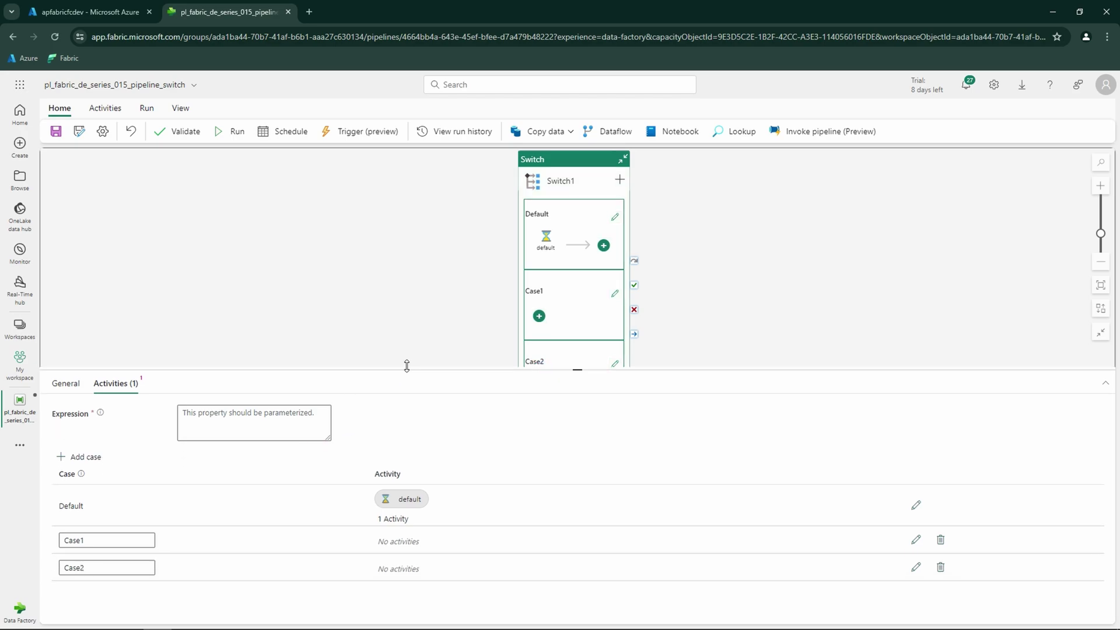
Rename Case1 to file1 and Case2 to file2.
left_click_drag(149, 522, 54, 541)
key("BackSpace")
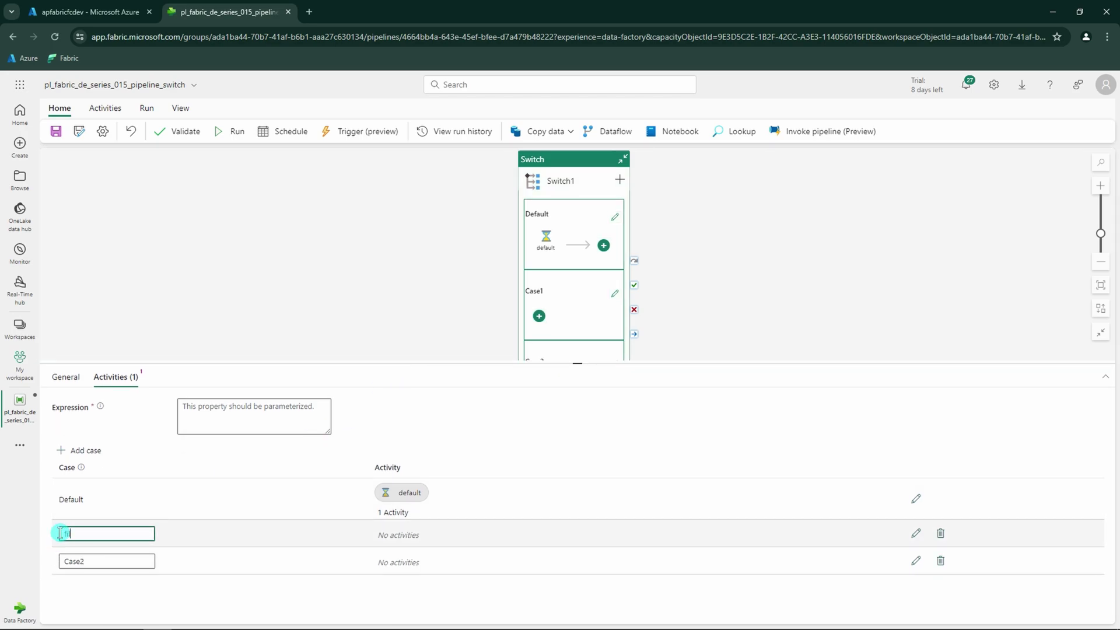
type("file1")
left_click(75, 561)
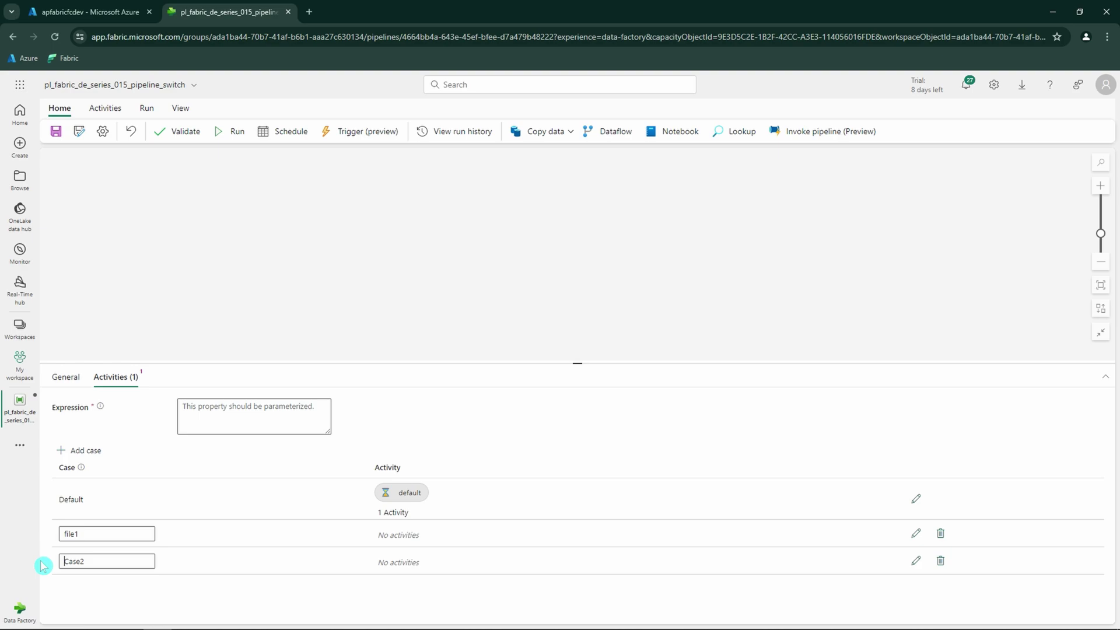
left_click_drag(100, 562, 32, 565)
type("file")
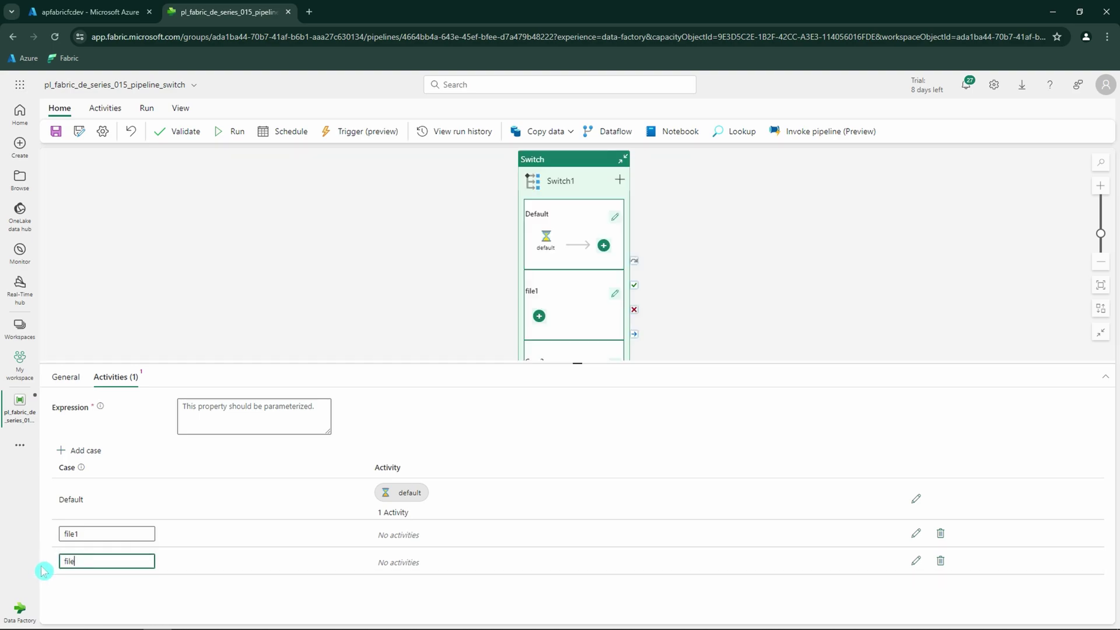
type("1")
left_click(452, 254)
left_click_drag(694, 364, 682, 431)
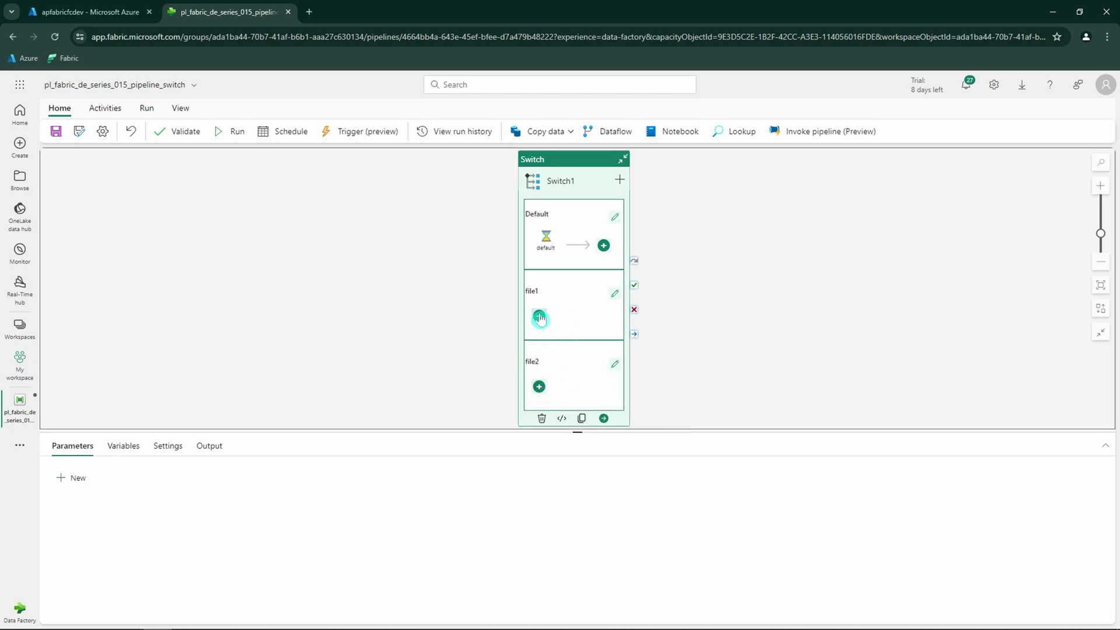
Add a Wait activity named file1 inside the file1 case.
left_click(538, 316)
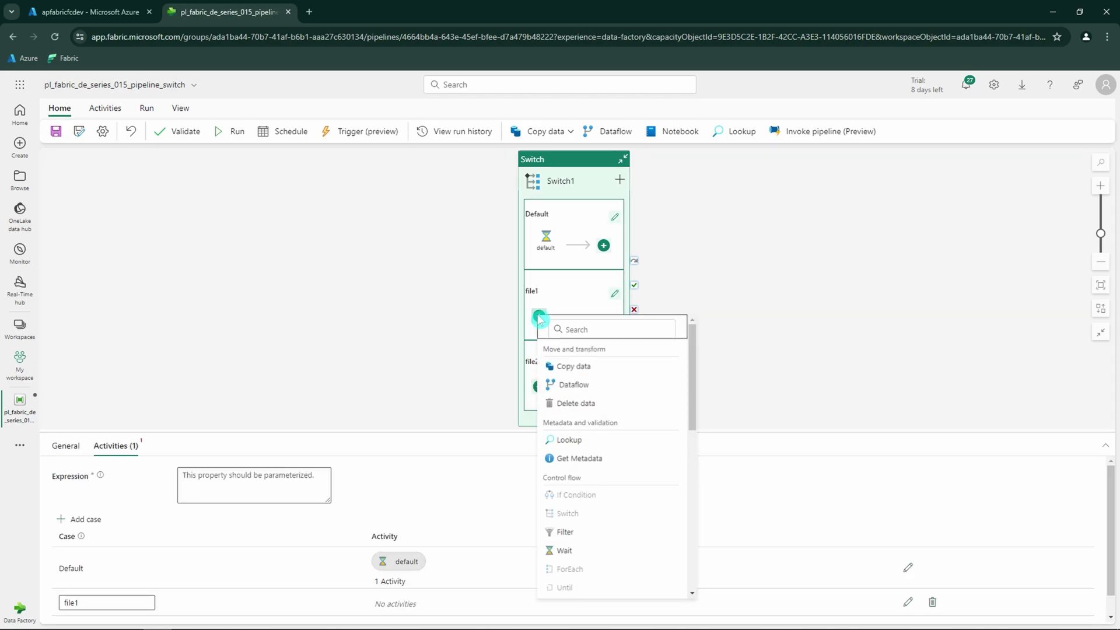
left_click(564, 551)
left_click(207, 477)
double_click(207, 477)
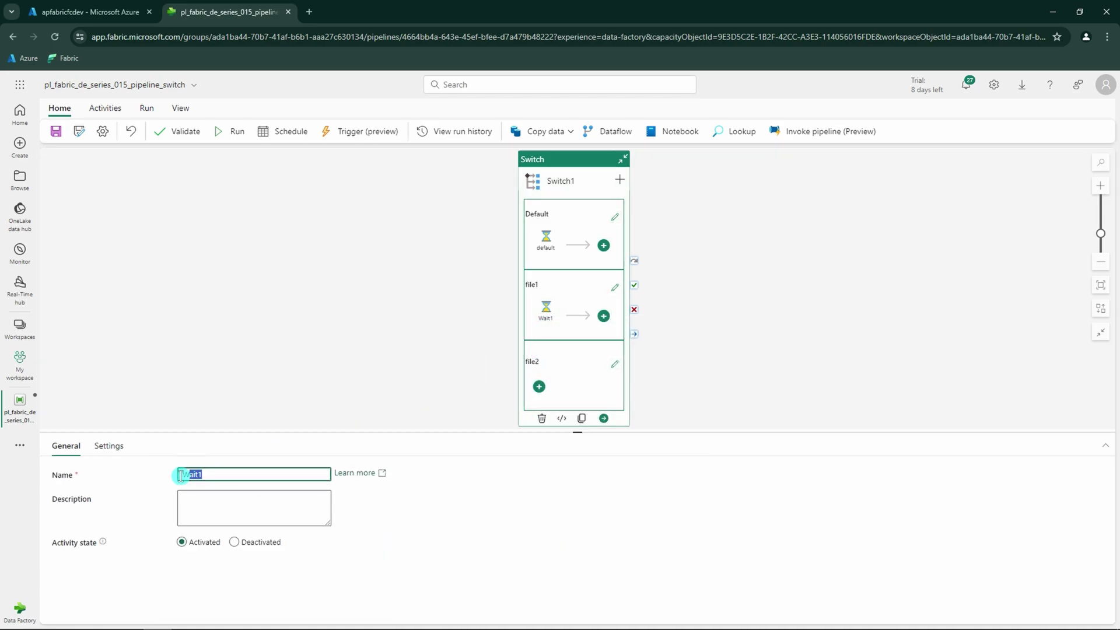
type("file1")
Add a Wait activity named file2 inside the file2 case.
left_click(539, 386)
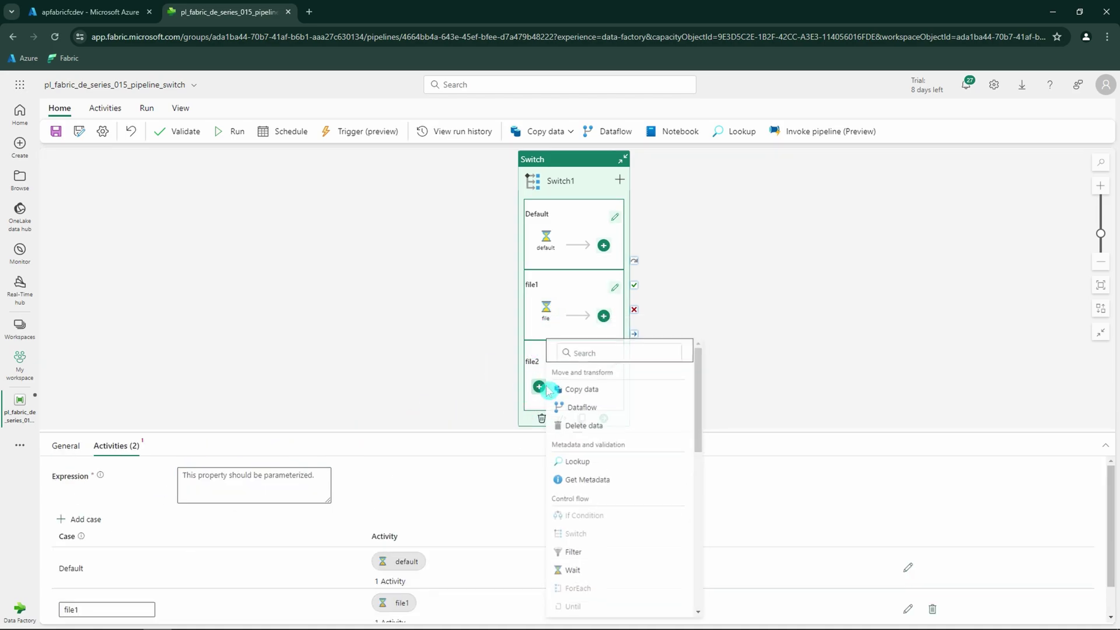
left_click(573, 575)
double_click(249, 472)
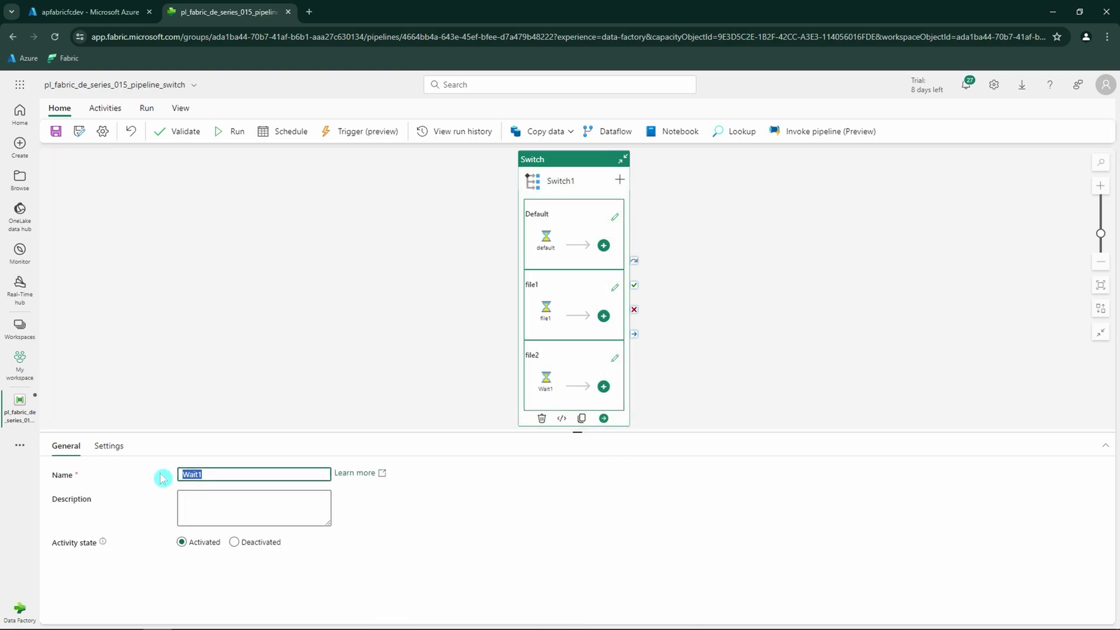
left_click(390, 318)
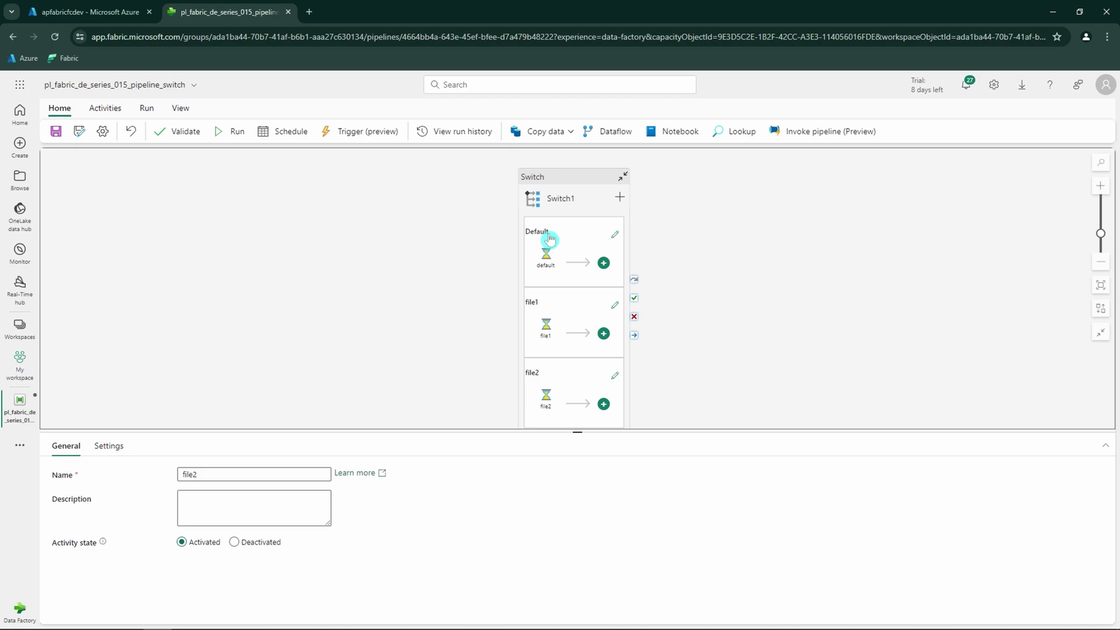
Select Switch1 to show its Activities (3) tab with the empty expression and cases.
left_click(575, 198)
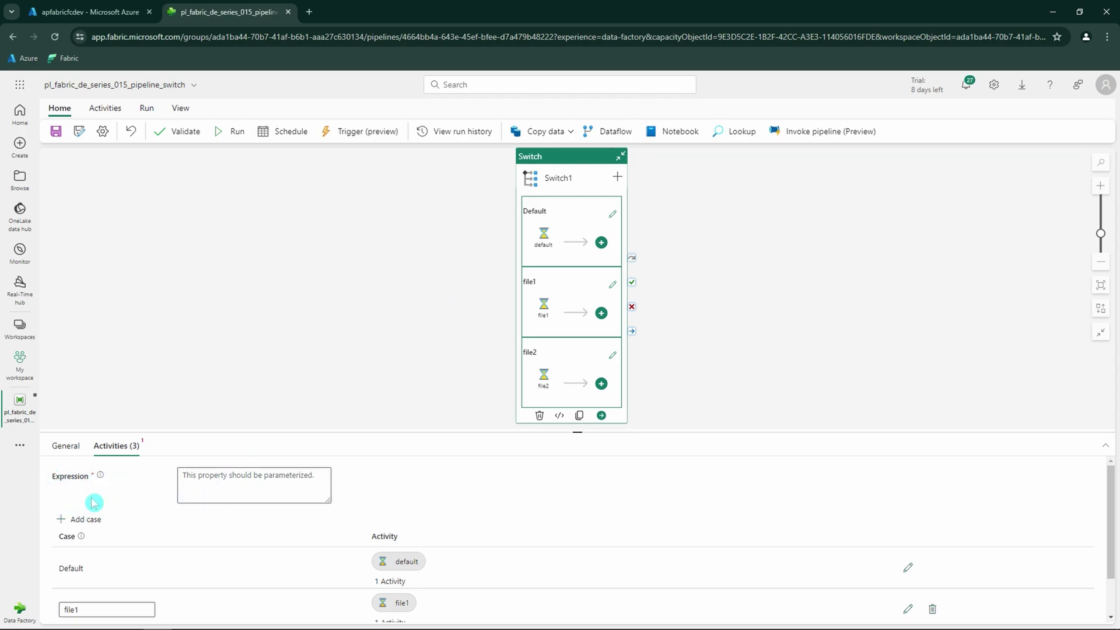
left_click_drag(51, 476, 94, 477)
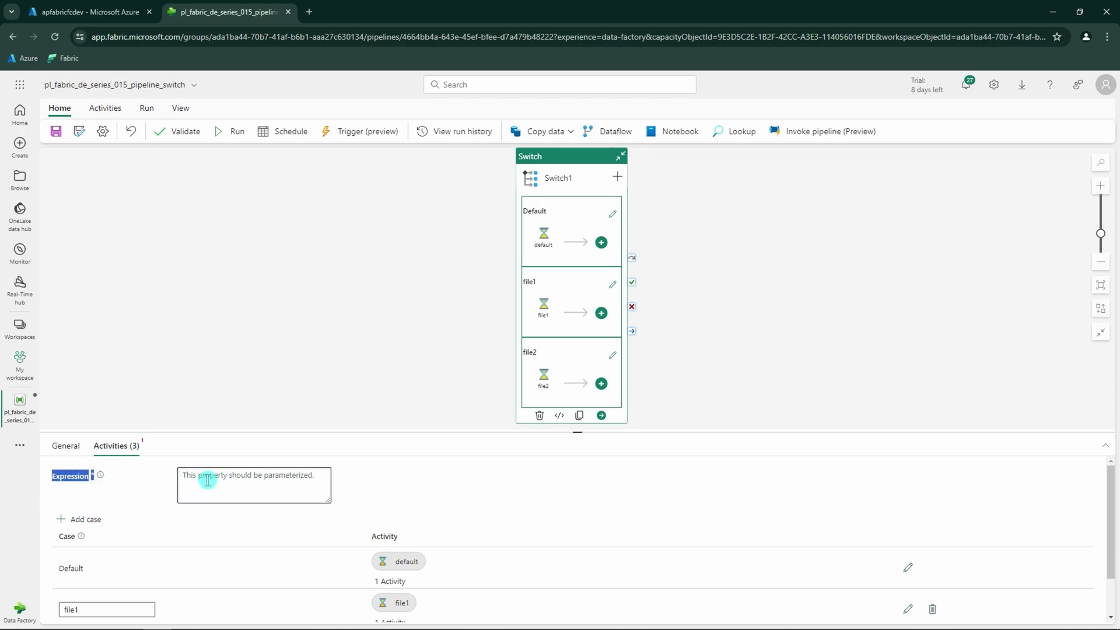
left_click(207, 480)
left_click(106, 108)
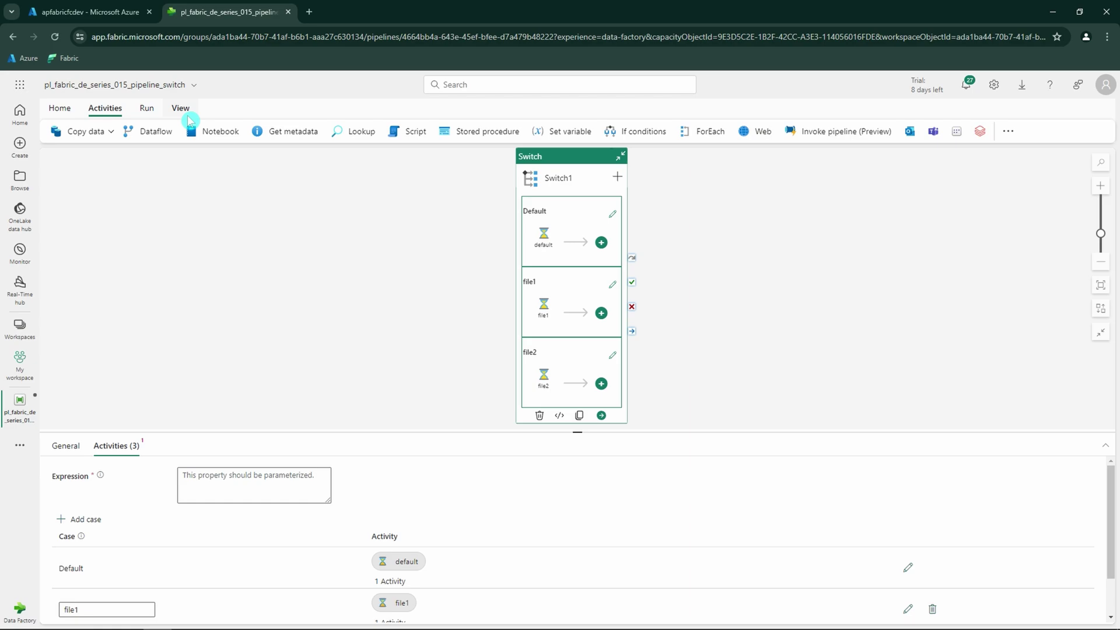
left_click(643, 133)
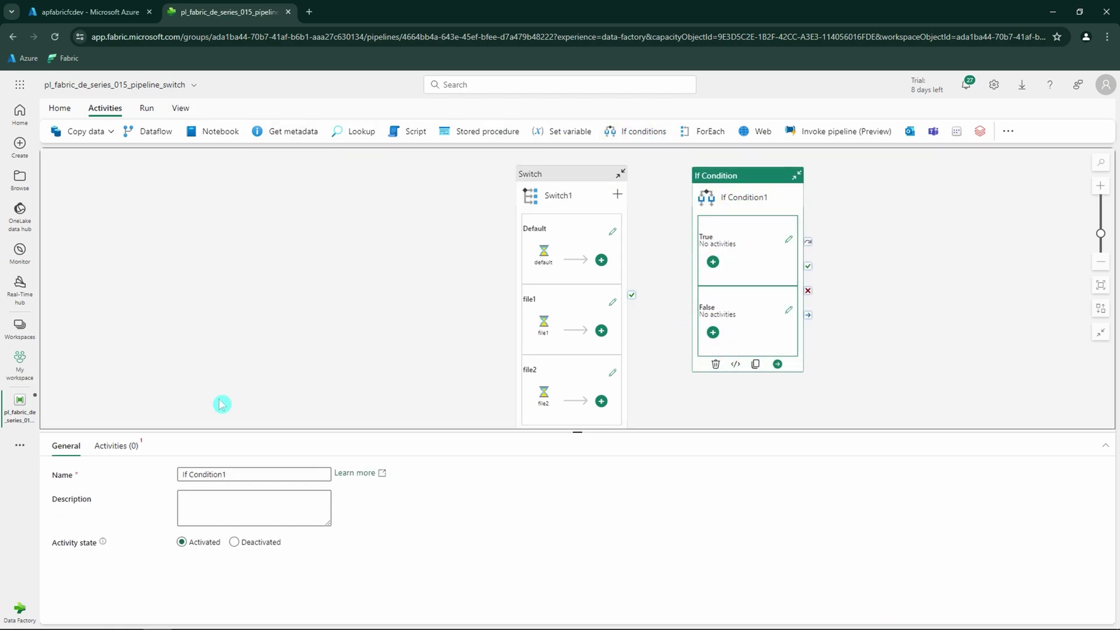
left_click(116, 446)
left_click(184, 475)
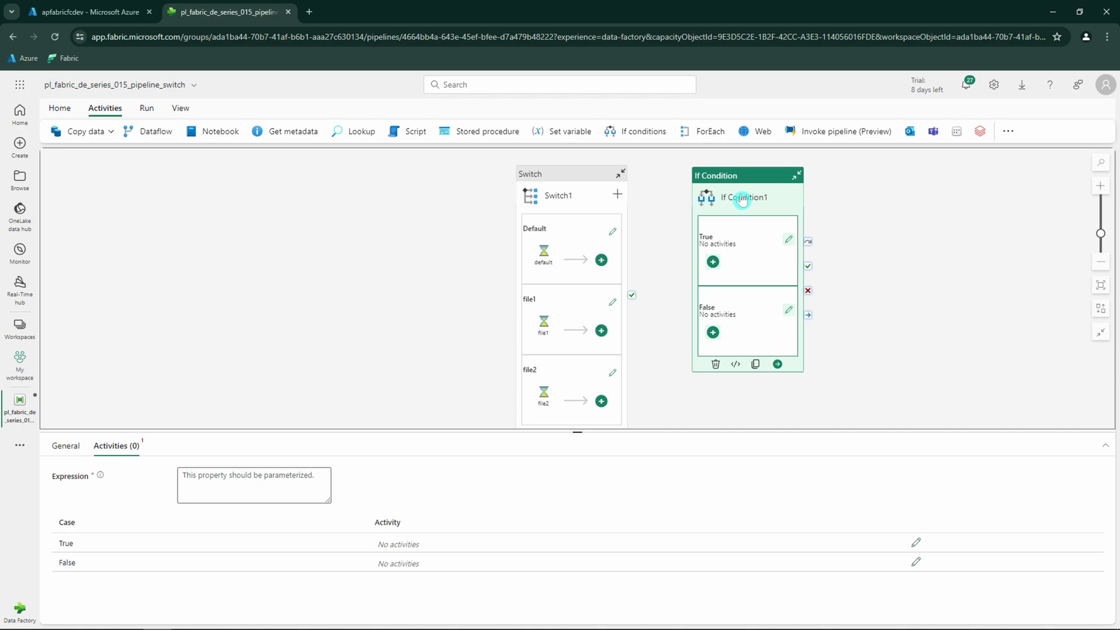
key("Delete")
left_click(507, 286)
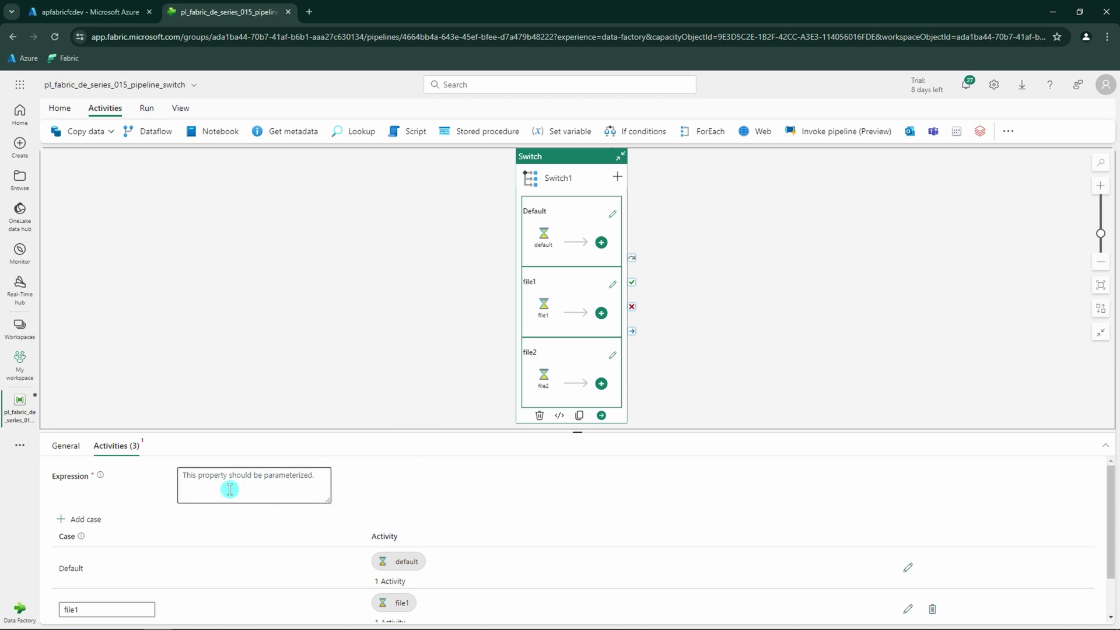
scroll(193, 513, "down", 2)
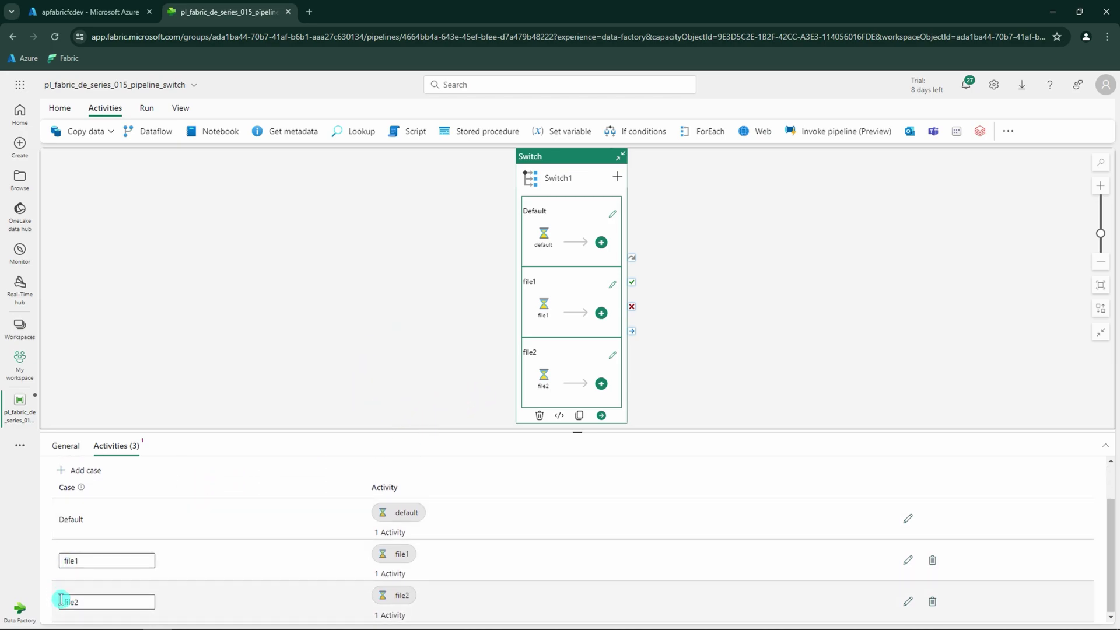
scroll(167, 533, "up", 2)
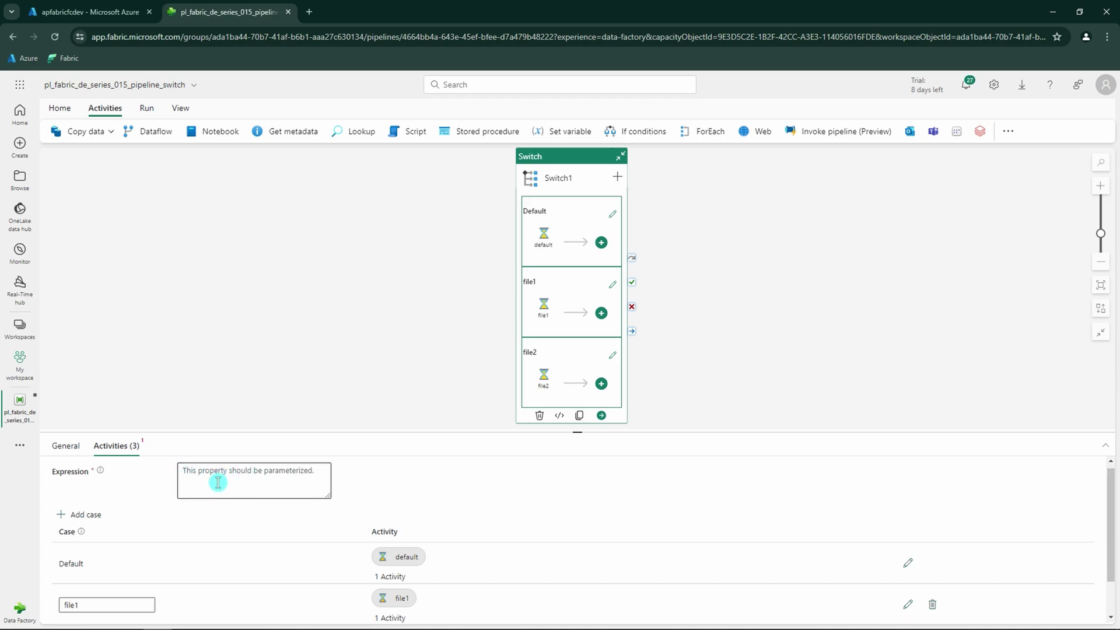
scroll(201, 553, "down", 2)
double_click(100, 562)
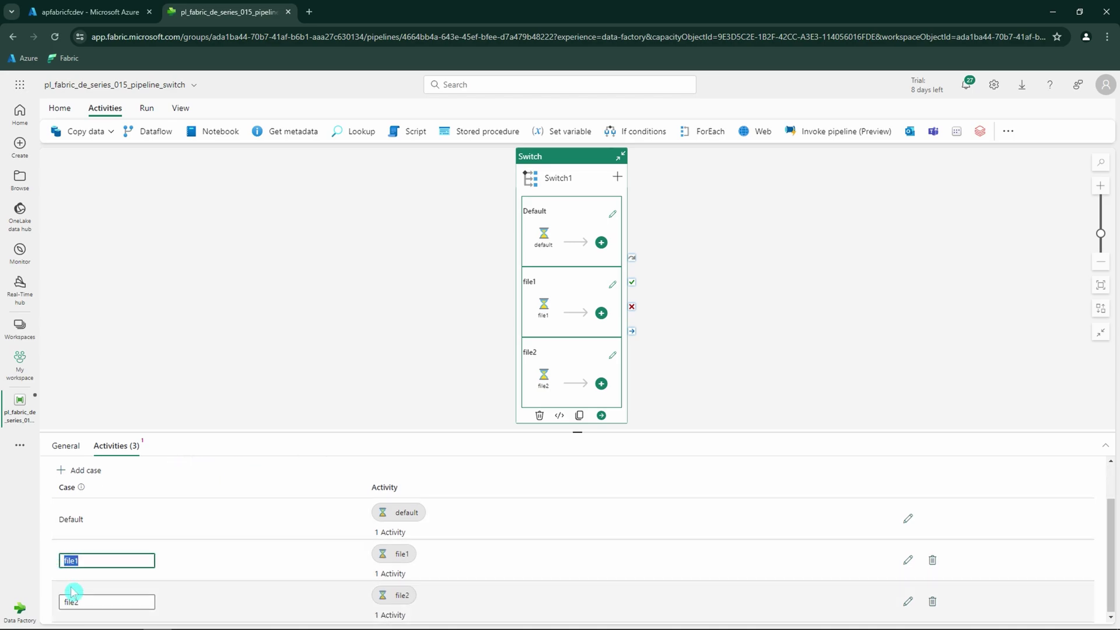
left_click(77, 601)
double_click(77, 602)
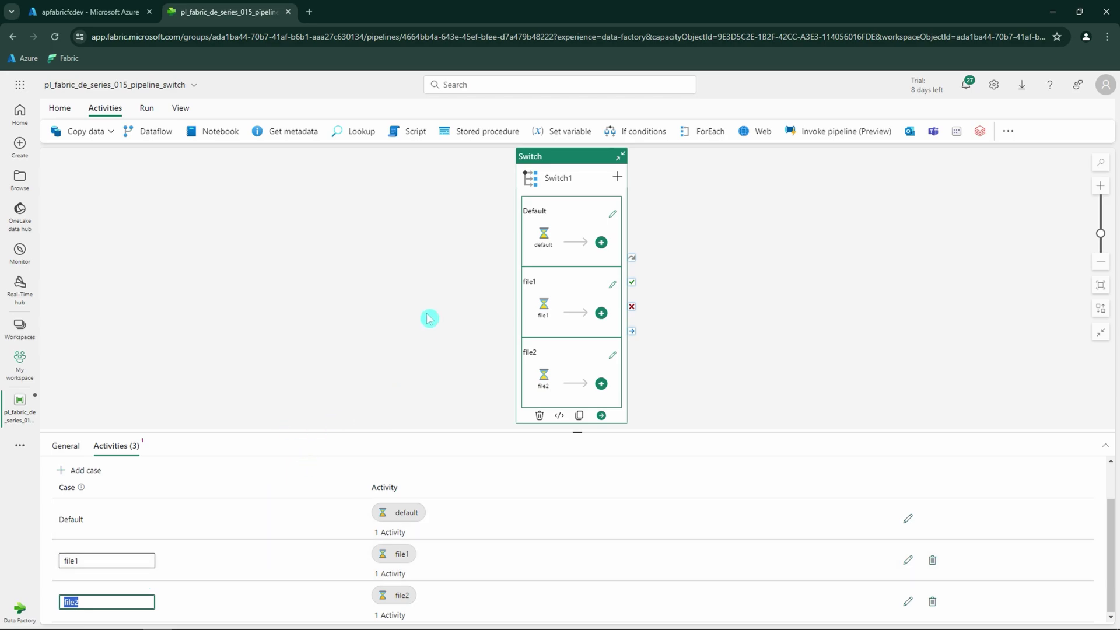
scroll(212, 562, "up", 1)
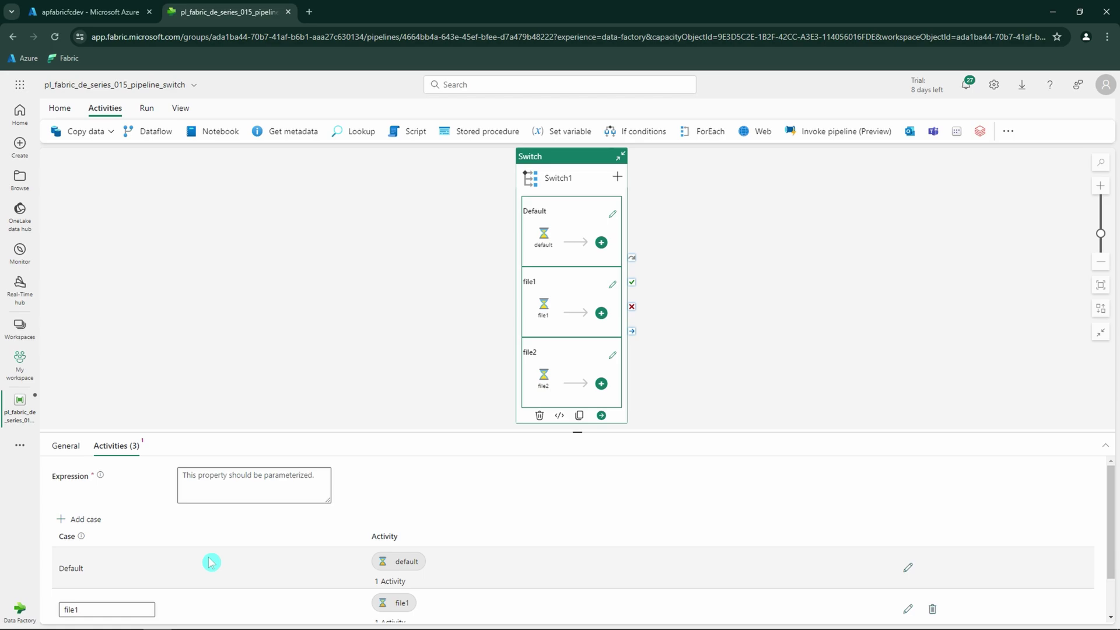
left_click_drag(213, 562, 51, 572)
left_click(188, 572)
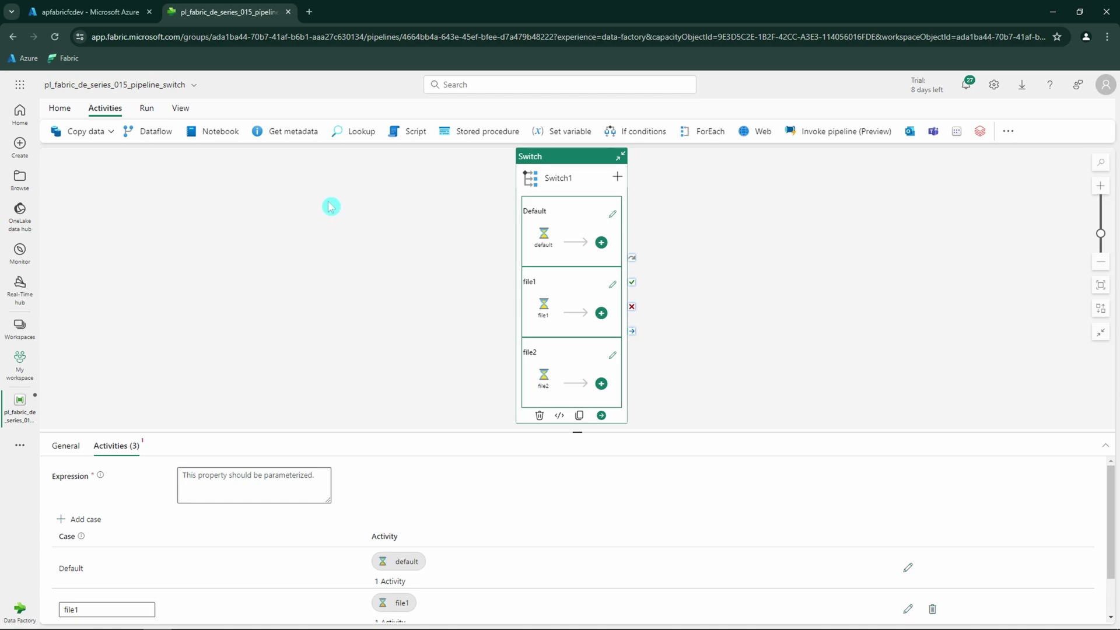
left_click_drag(557, 178, 531, 183)
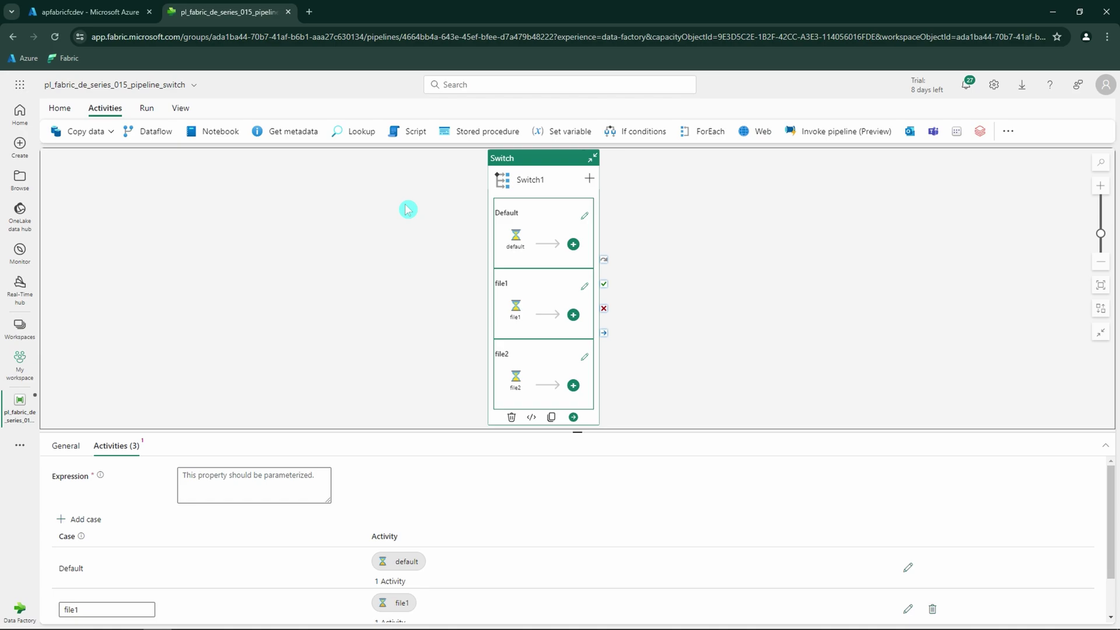
left_click(230, 484)
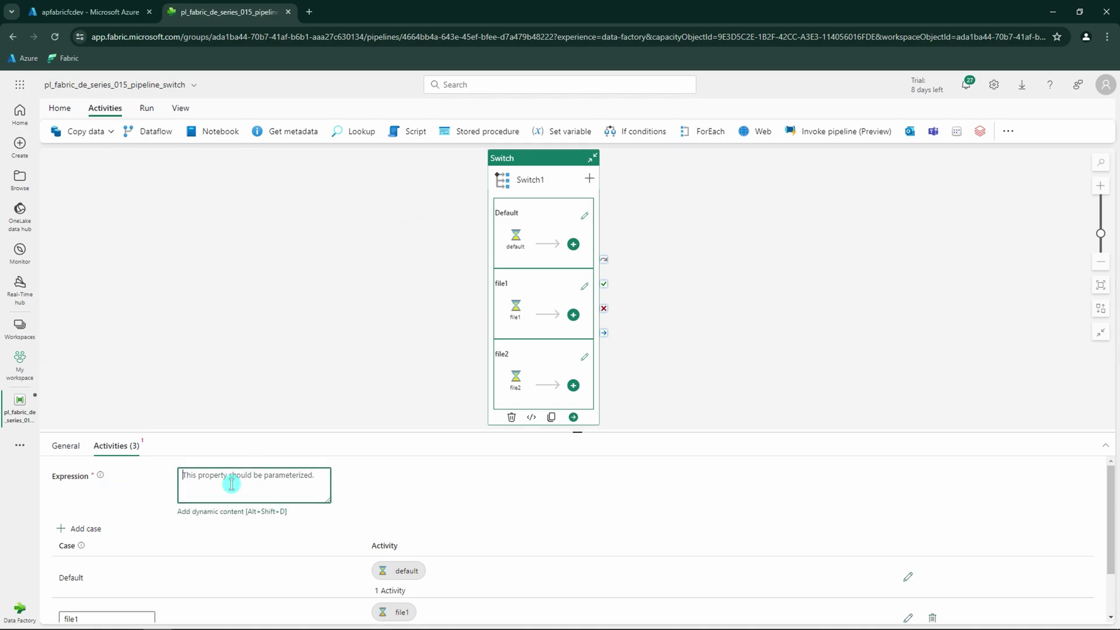
Add a Get Metadata activity beside Switch1, then delete it again.
left_click(288, 131)
left_click_drag(719, 185, 606, 281)
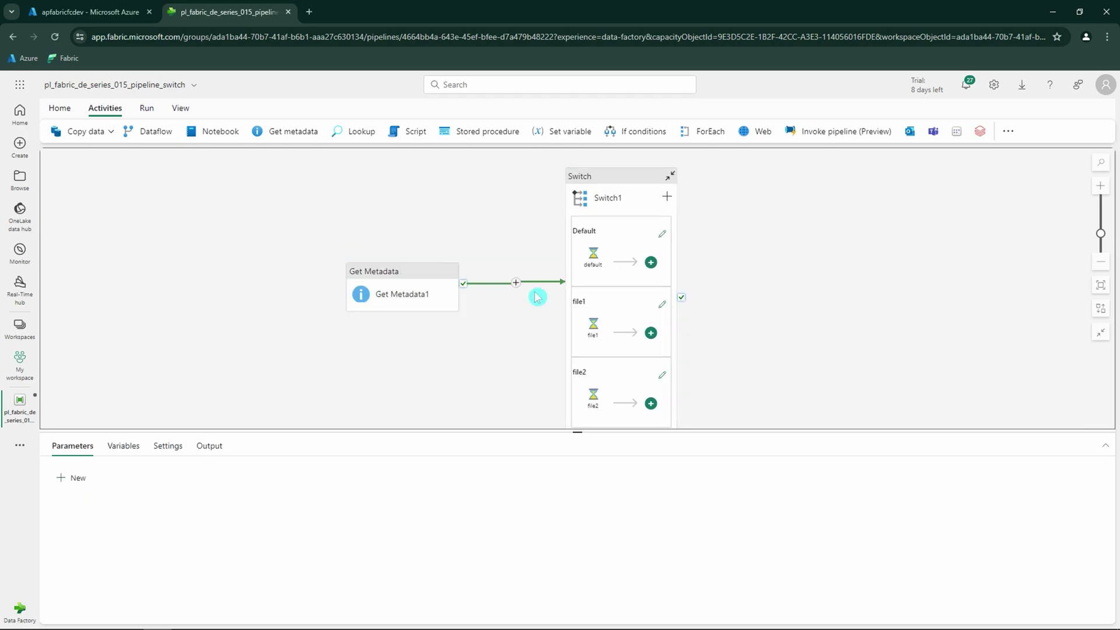
mouse_move(411, 292)
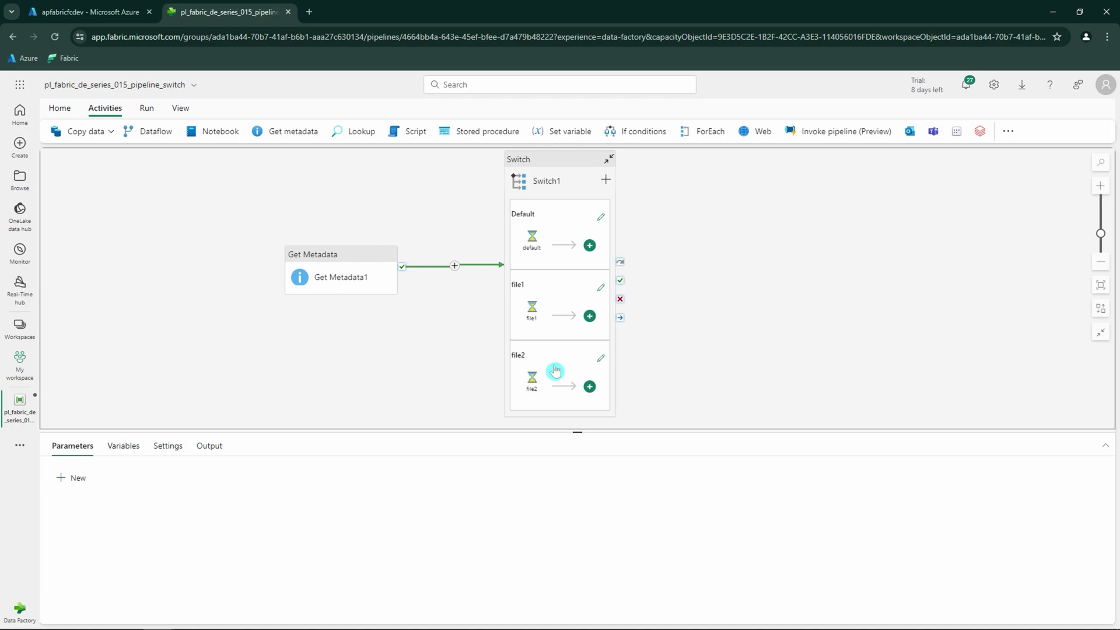
left_click(343, 277)
key("Delete")
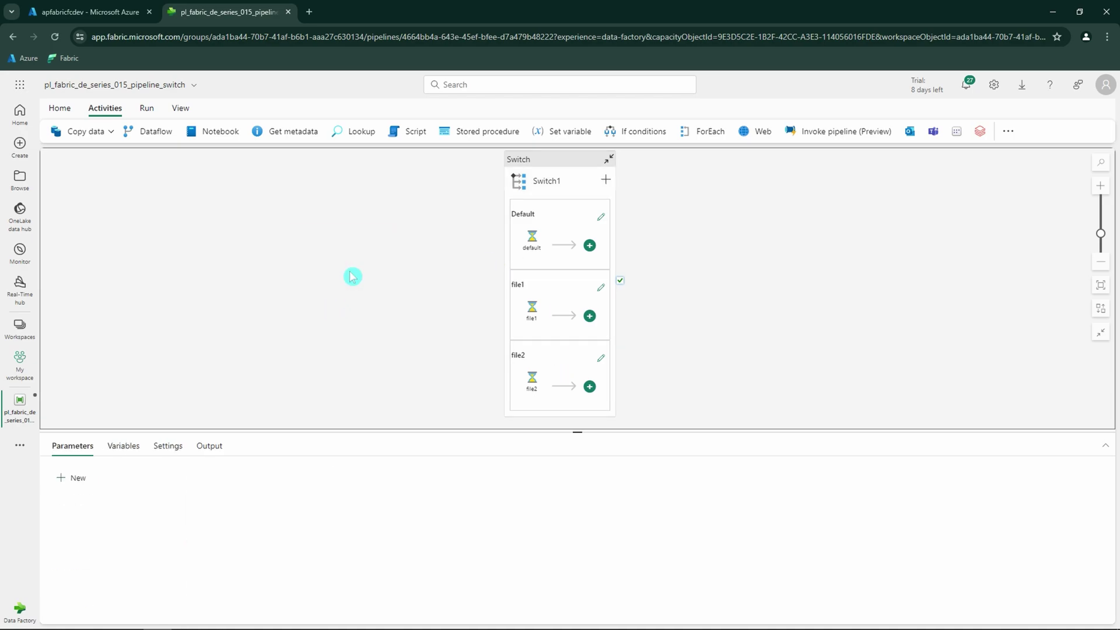
Add a String pipeline parameter filename with default value file1.
left_click(75, 480)
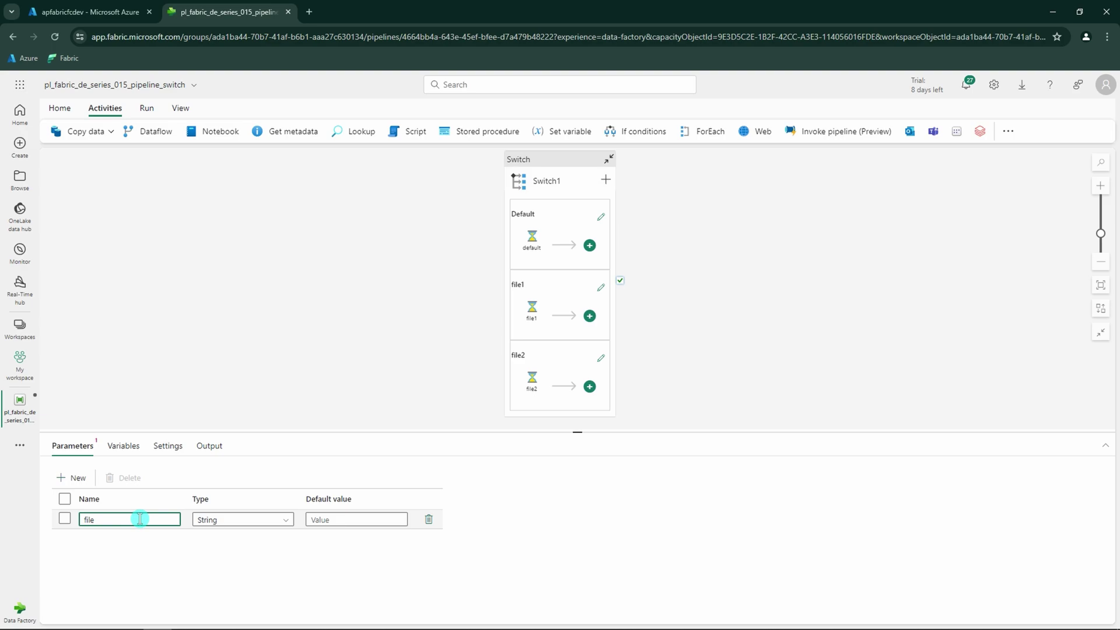
left_click(324, 519)
type("file1")
left_click(450, 297)
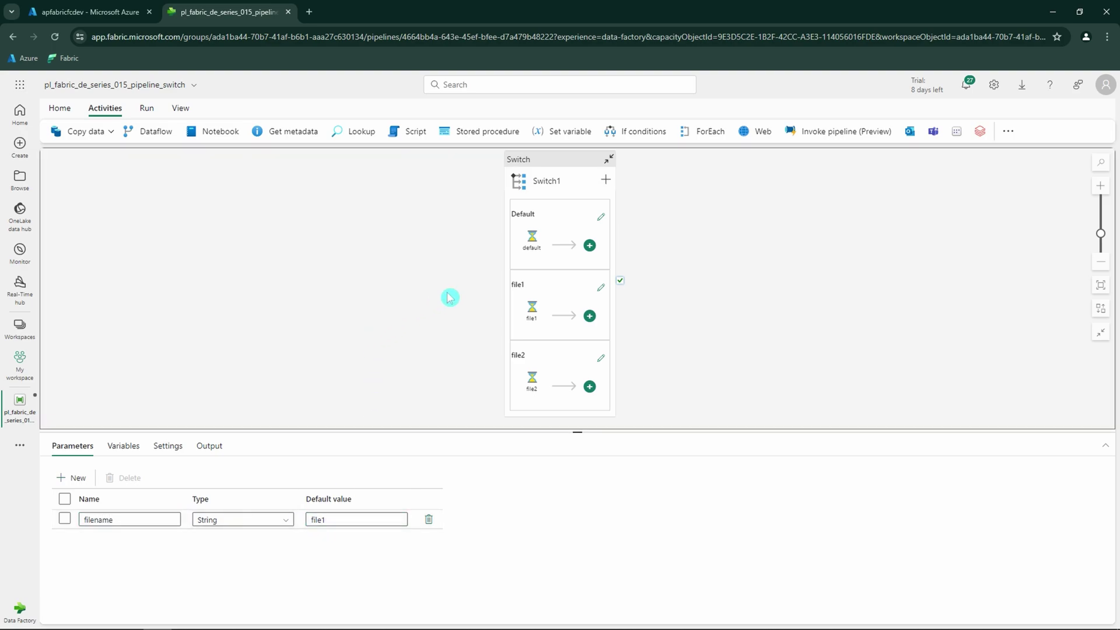
left_click(549, 188)
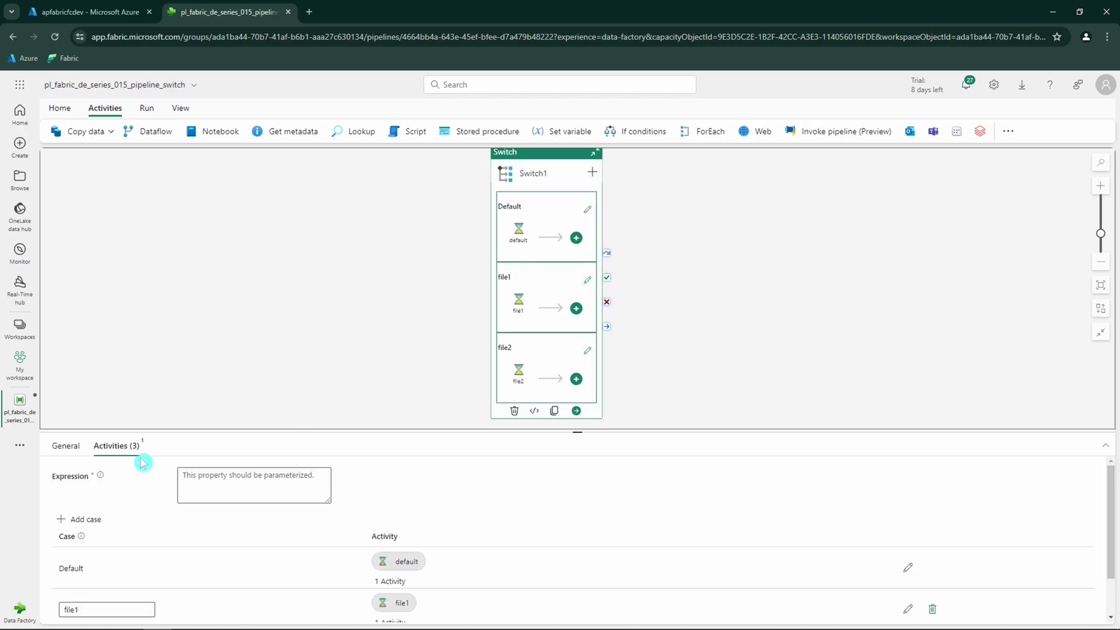
left_click(226, 489)
left_click(238, 513)
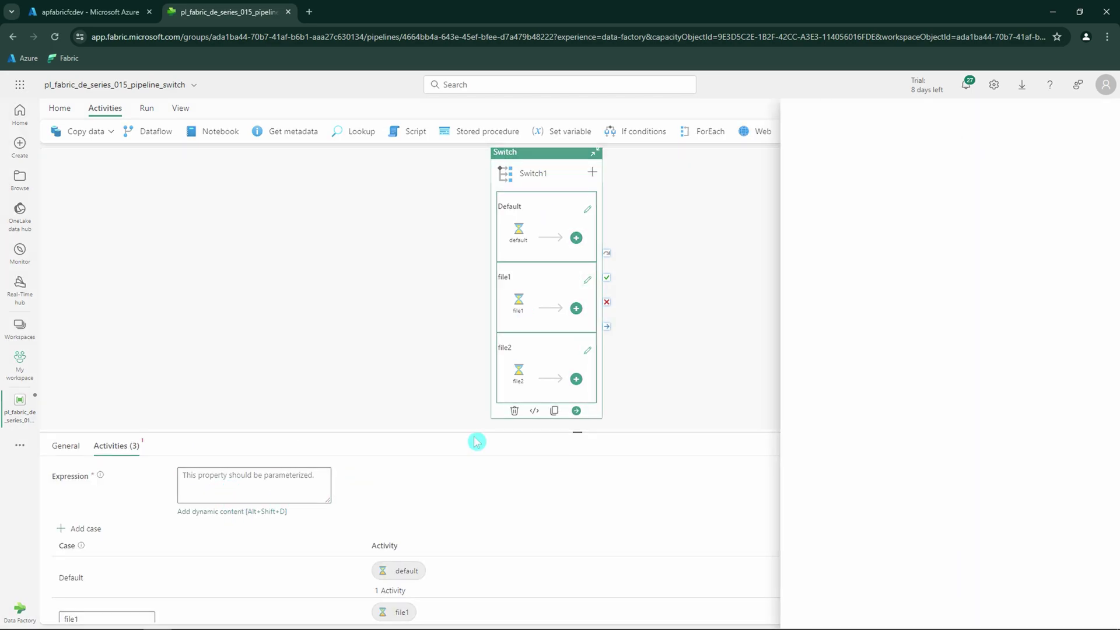
left_click(808, 352)
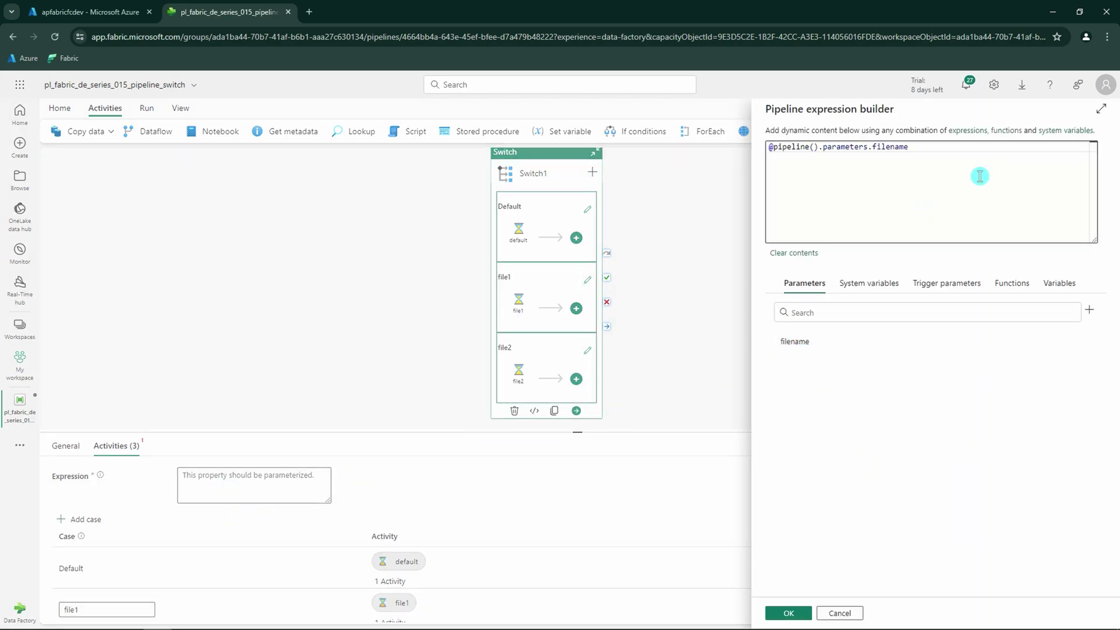
left_click_drag(933, 153, 785, 187)
left_click(871, 208)
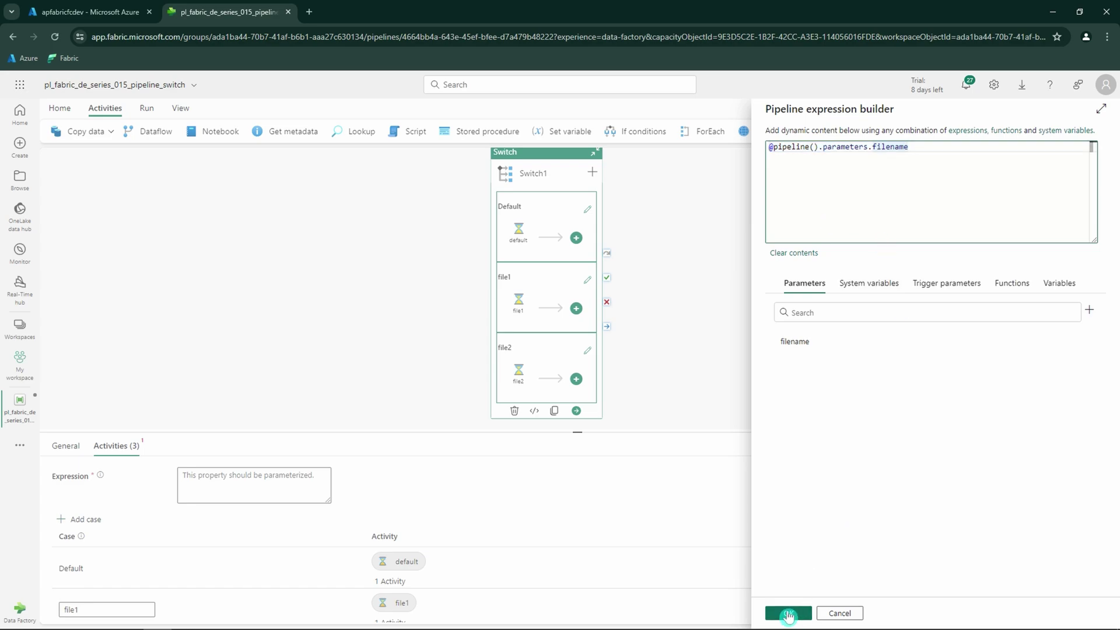
left_click(788, 613)
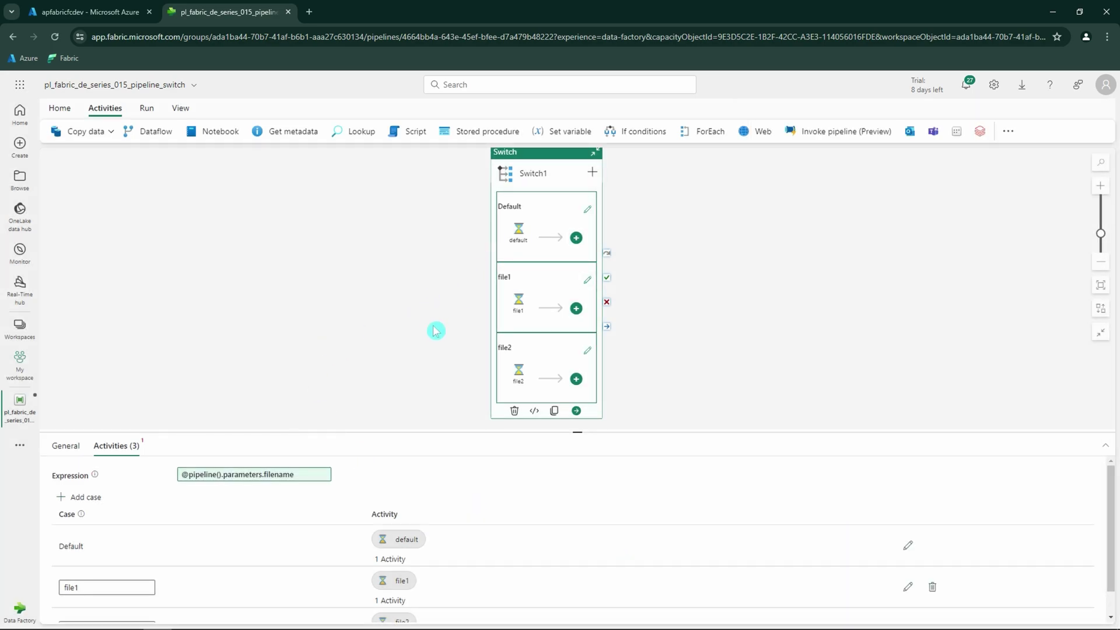
Review the filename parameter and Switch1's case settings.
left_click(192, 368)
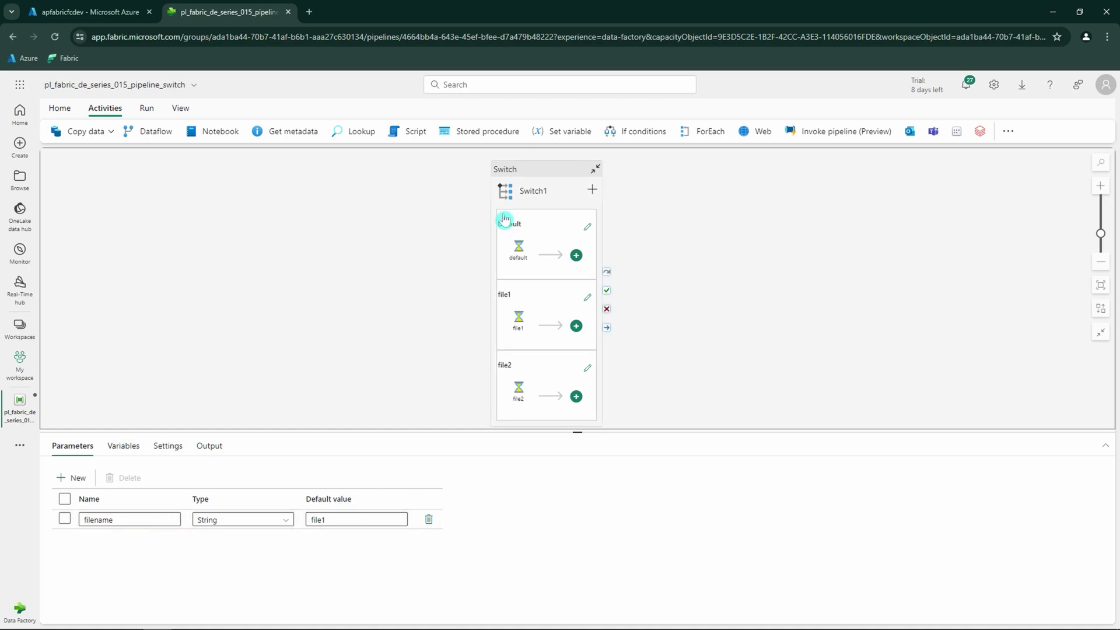
left_click(538, 205)
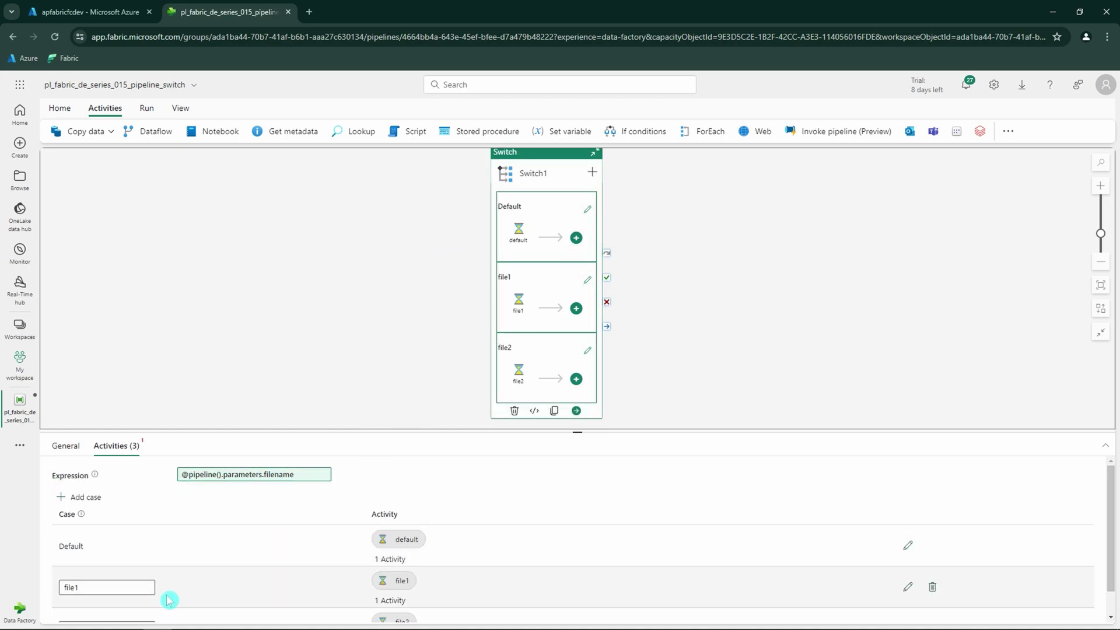
scroll(172, 598, "down", 1)
scroll(175, 571, "up", 1)
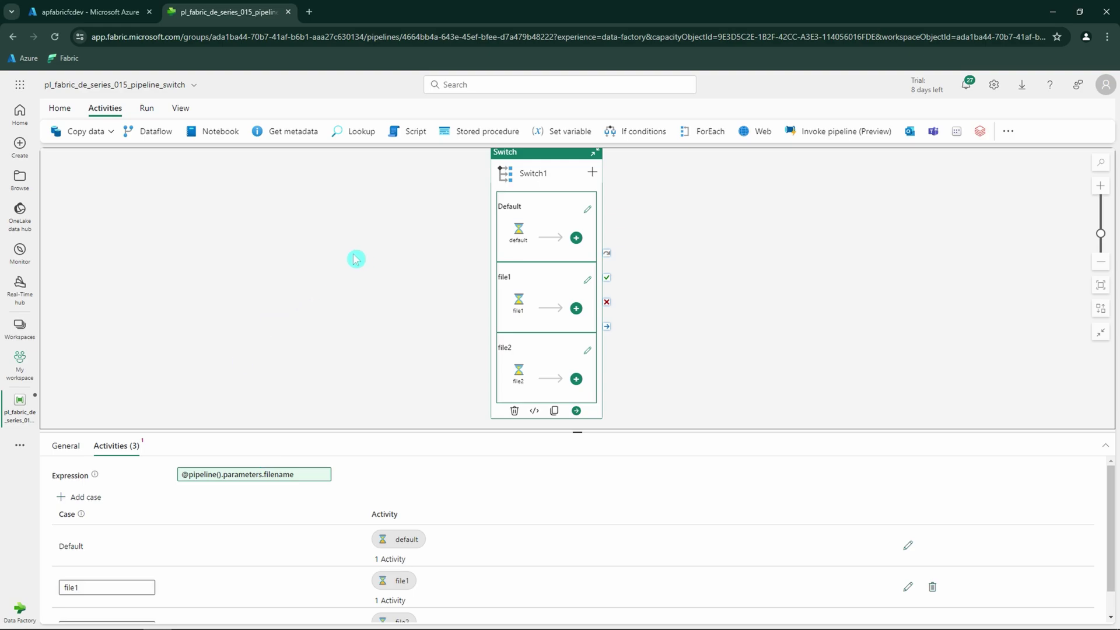
Save and run the pipeline with filename file1.
left_click(147, 108)
left_click(132, 132)
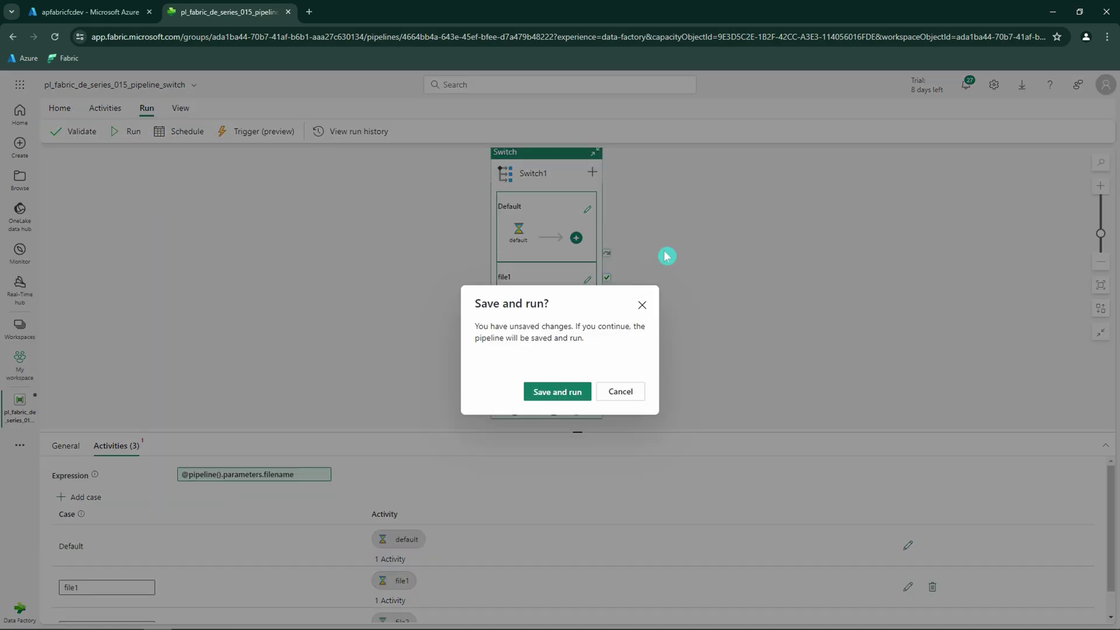
left_click(559, 395)
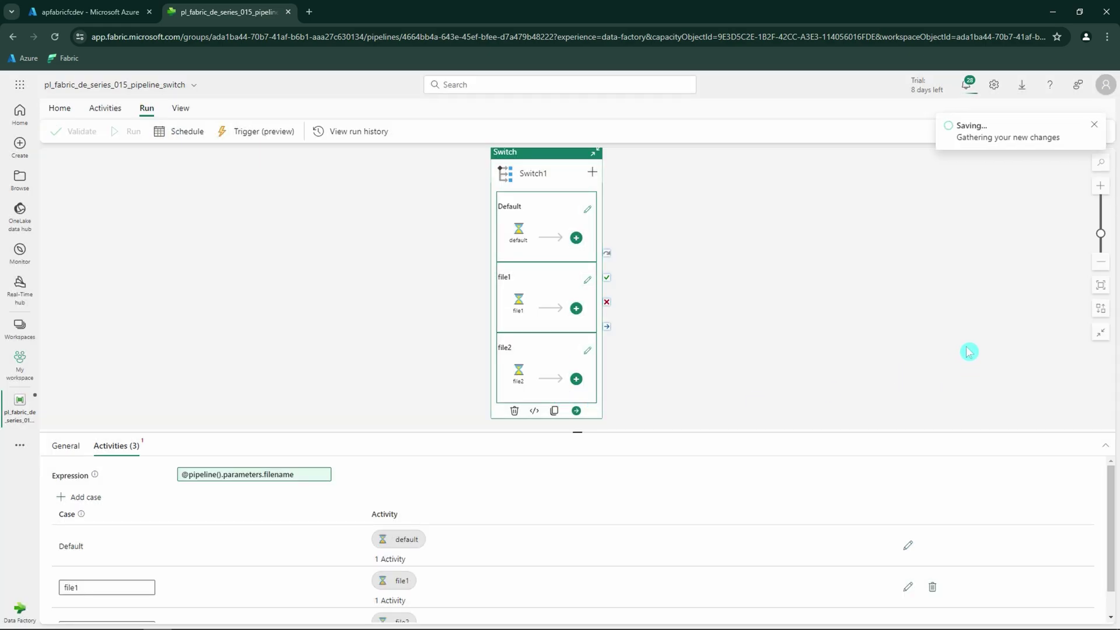
left_click(991, 174)
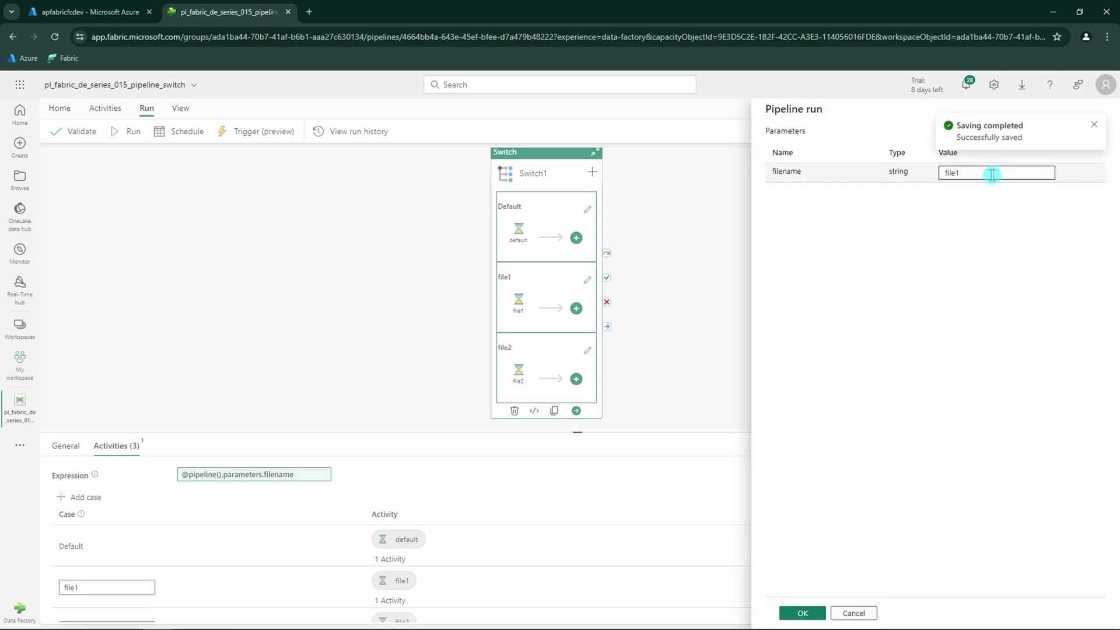
left_click(802, 613)
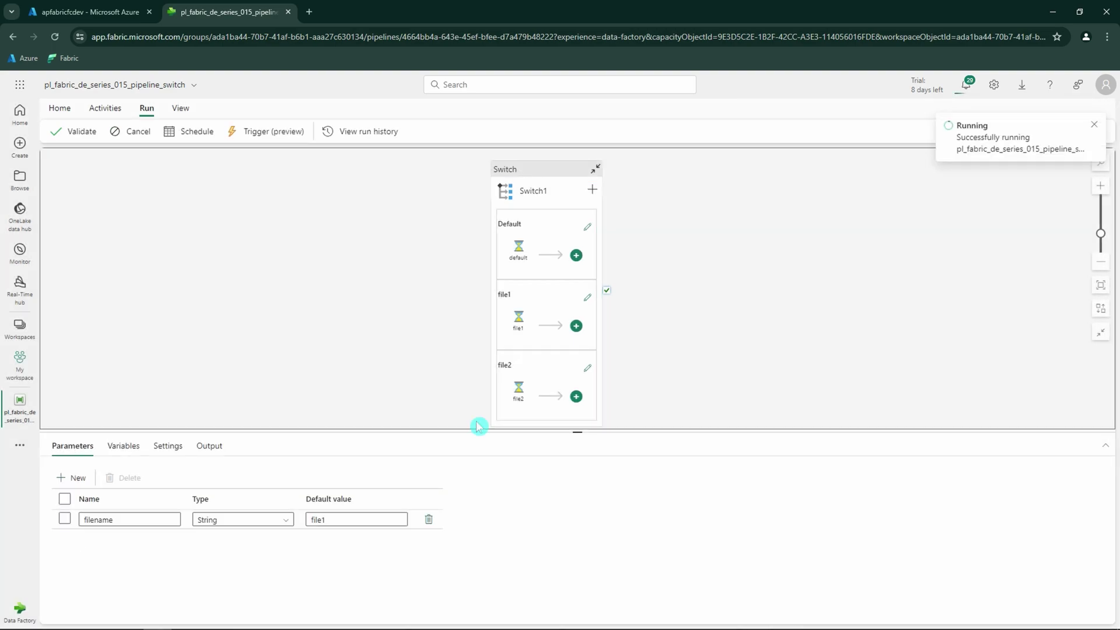
Refresh the Output until the run succeeds, confirming only the file1 Wait ran.
left_click(208, 446)
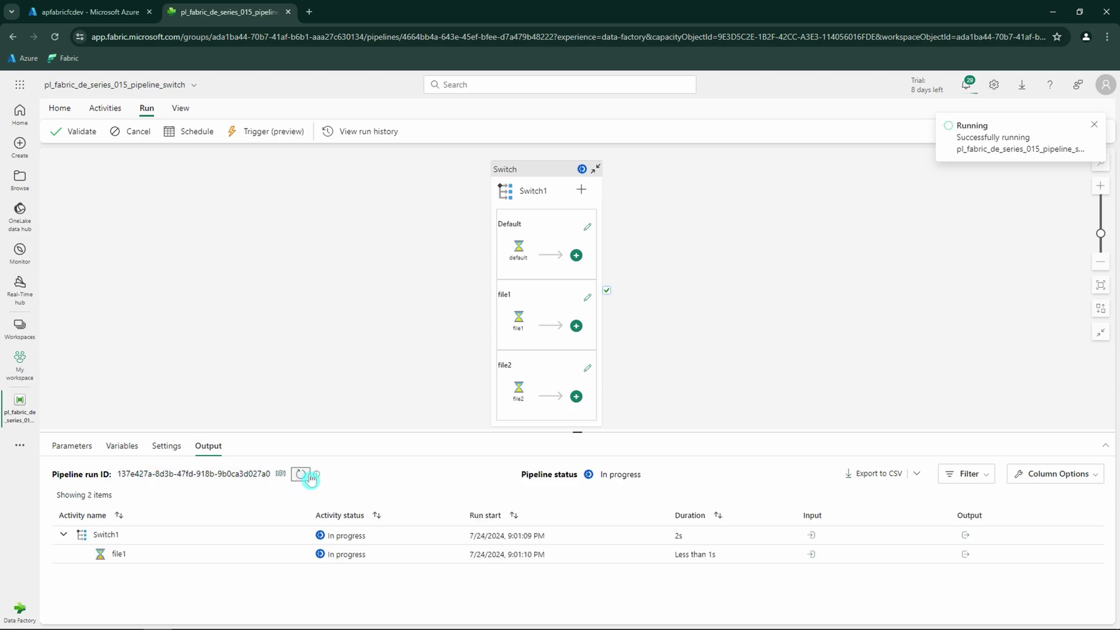
left_click(300, 475)
left_click(299, 476)
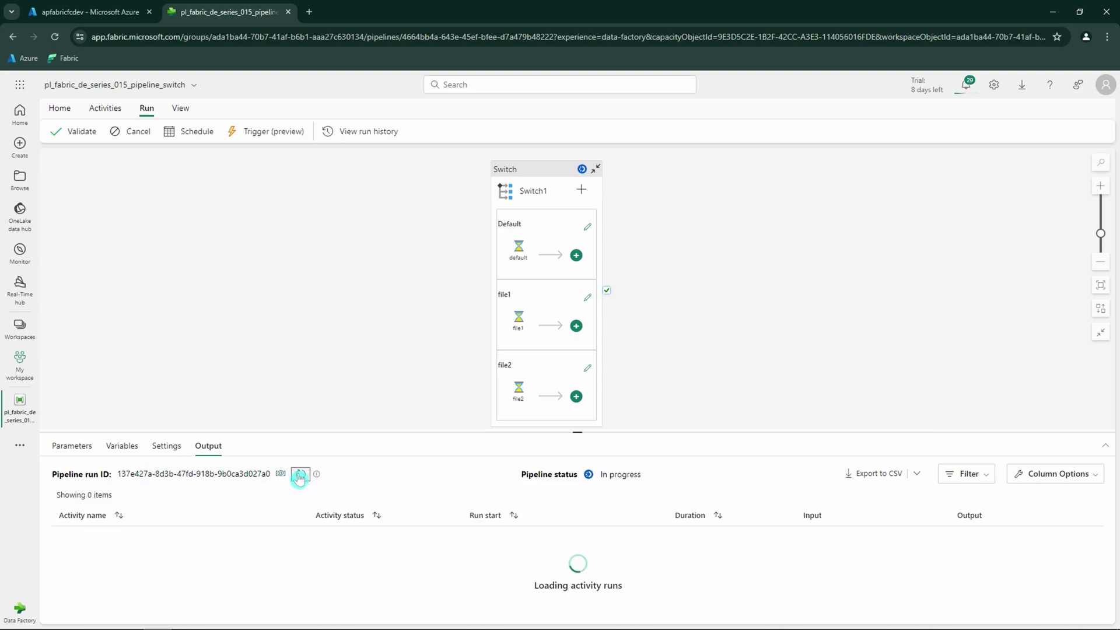
left_click(300, 475)
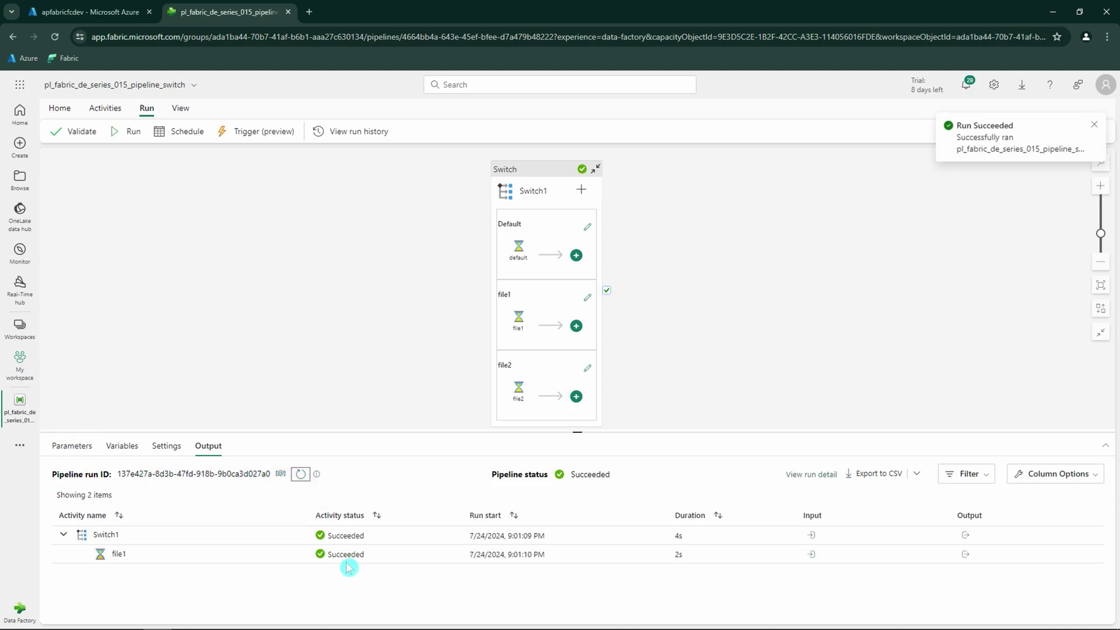
double_click(108, 535)
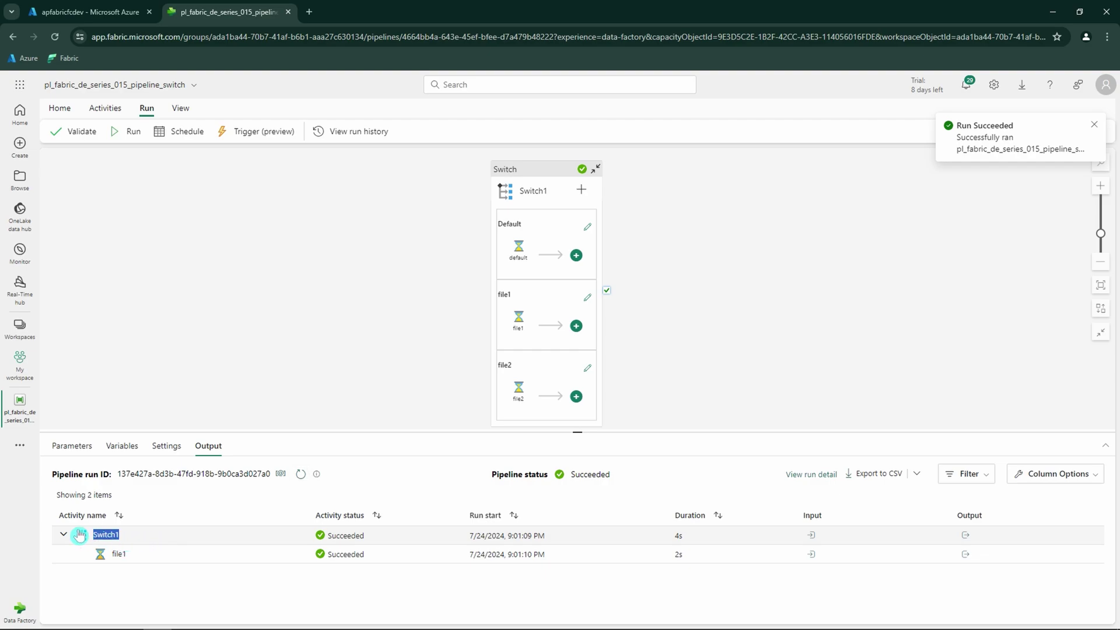
left_click(140, 560)
double_click(116, 554)
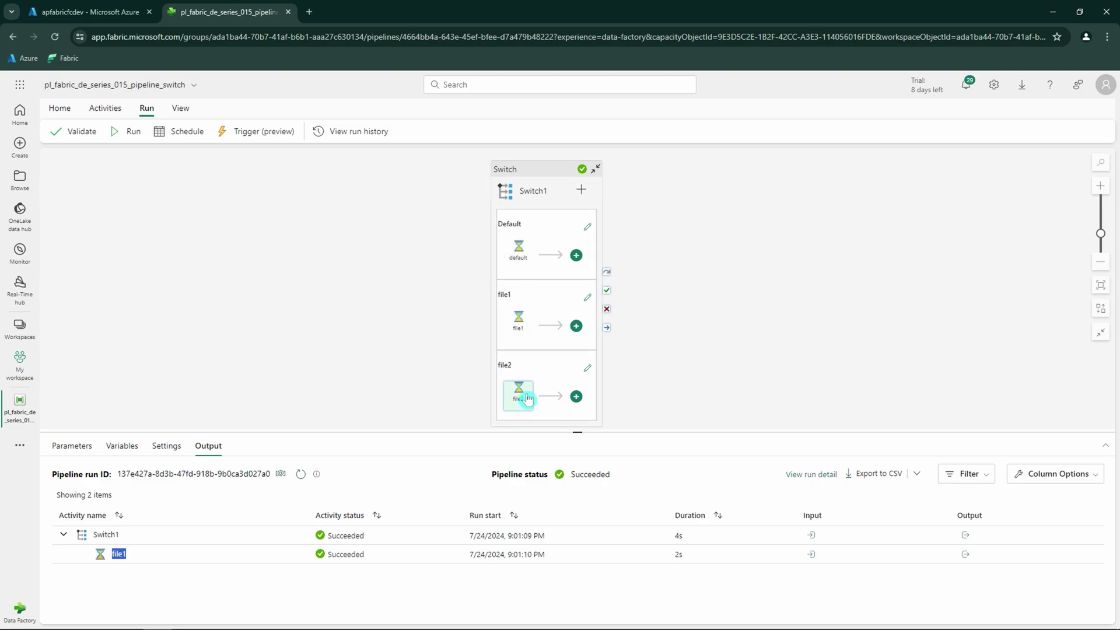
left_click(296, 312)
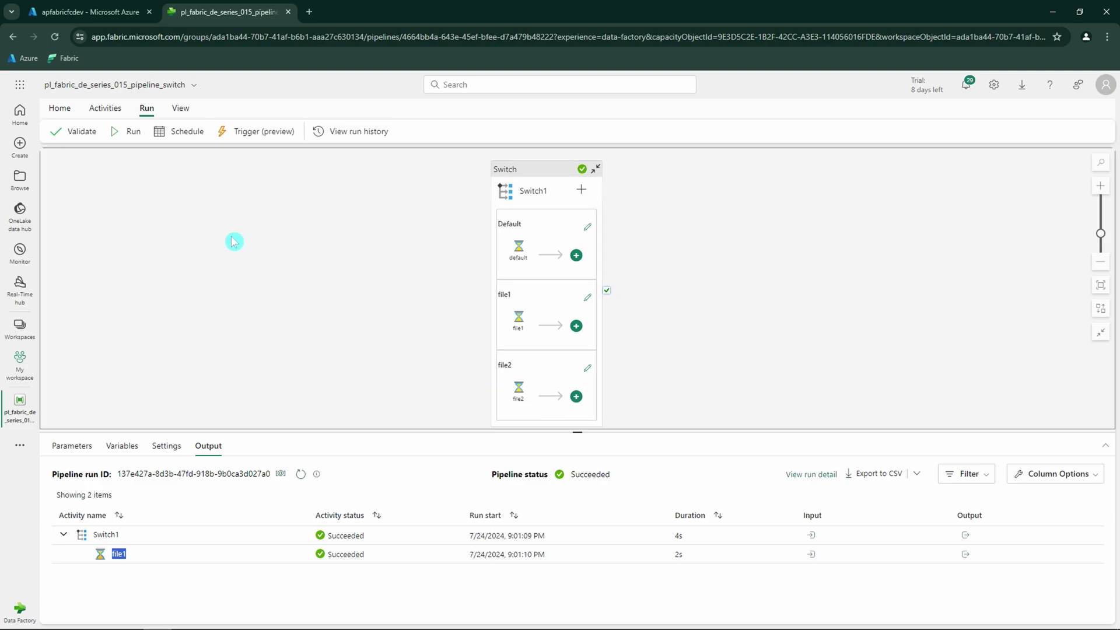
Rerun the pipeline with filename file3 and confirm Switch1 executed the default Wait.
left_click(125, 131)
left_click(992, 173)
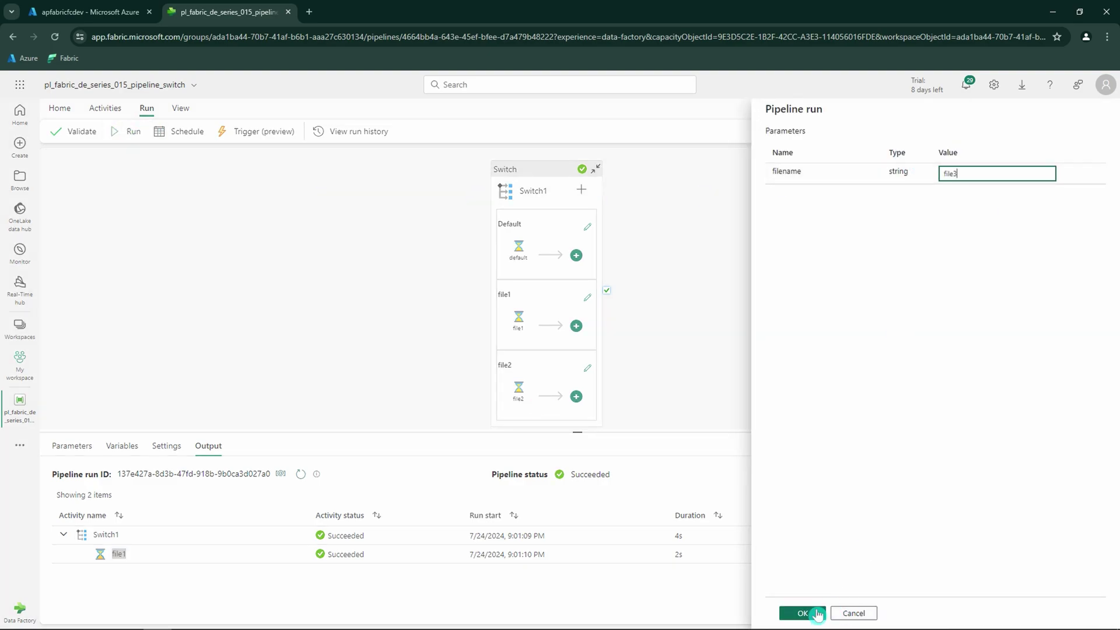
left_click(802, 612)
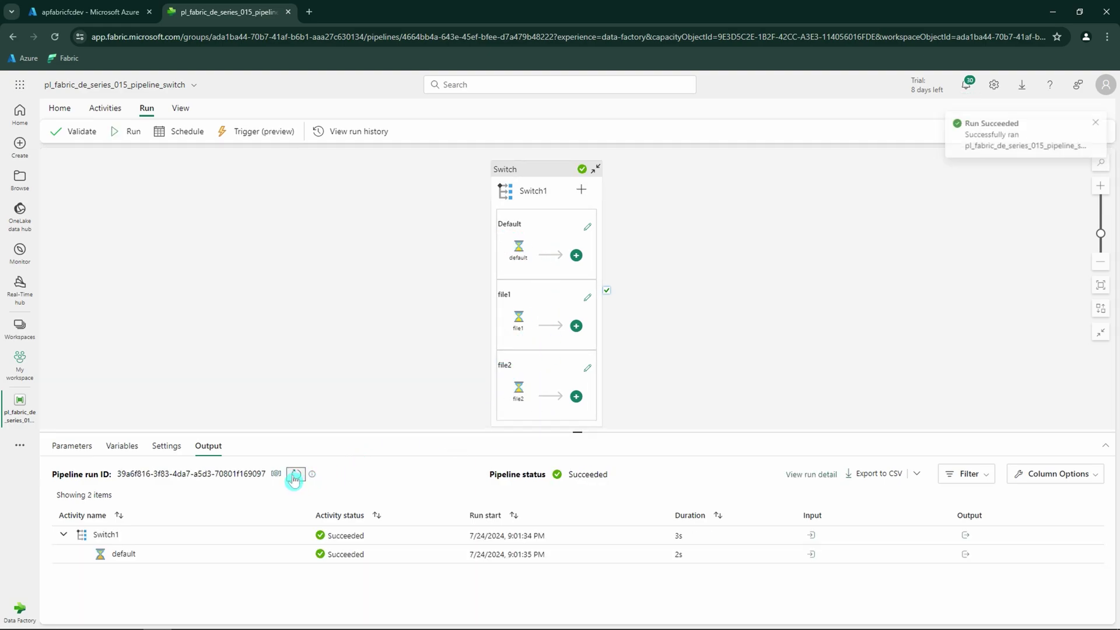
left_click_drag(167, 560, 75, 532)
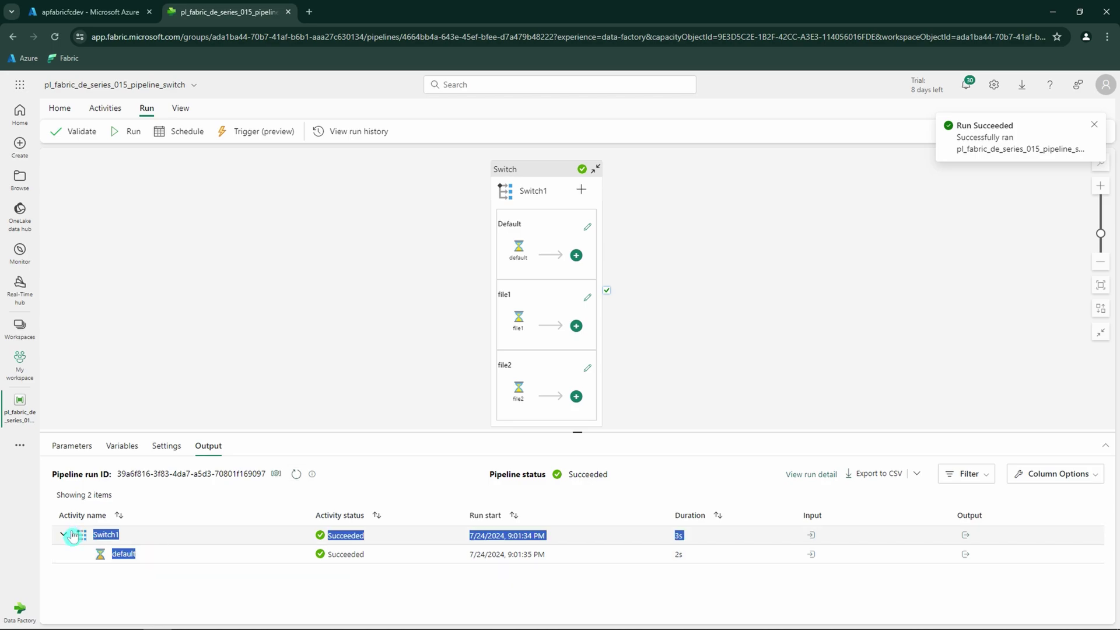